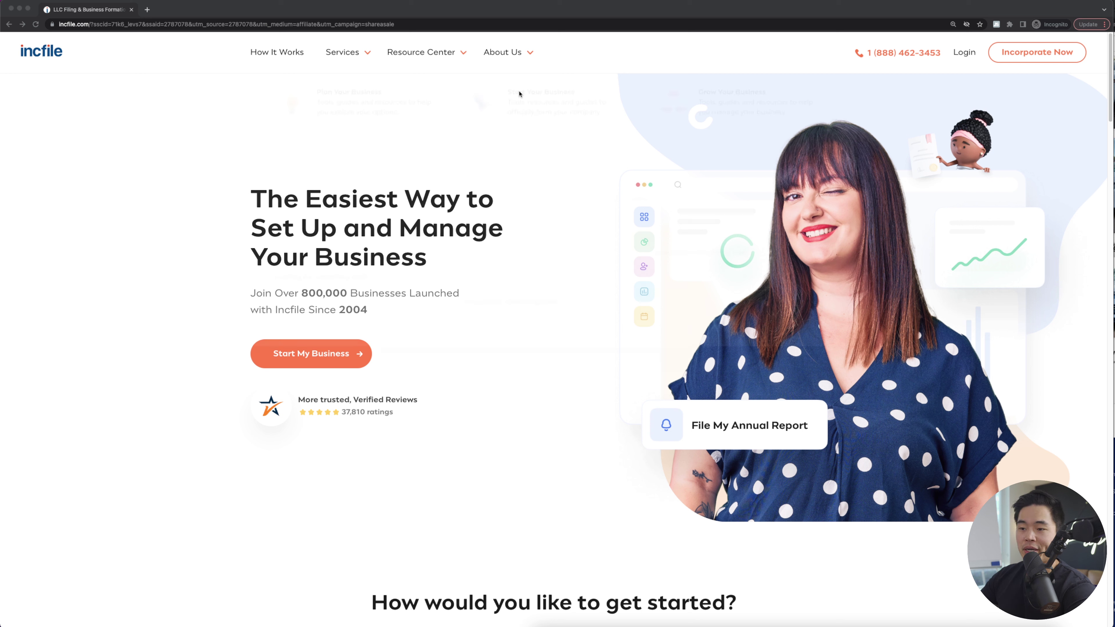
- Start a new business order with LLC as the entity type and Delaware as the formation state
{"action": "left_click", "coordinate": [287, 350]}
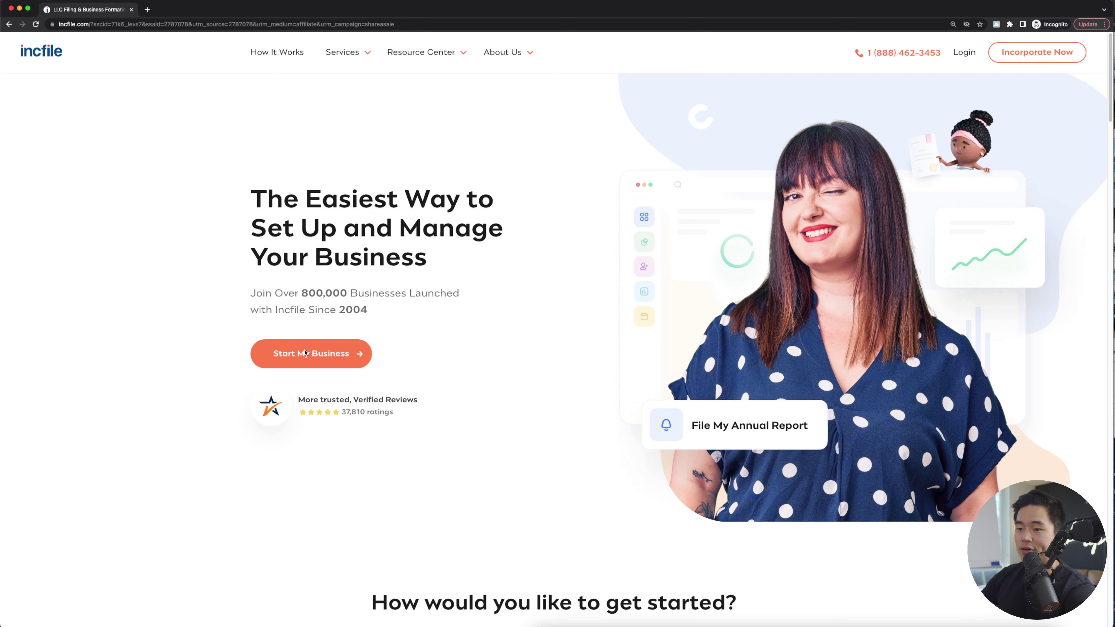
{"action": "left_click", "coordinate": [441, 262]}
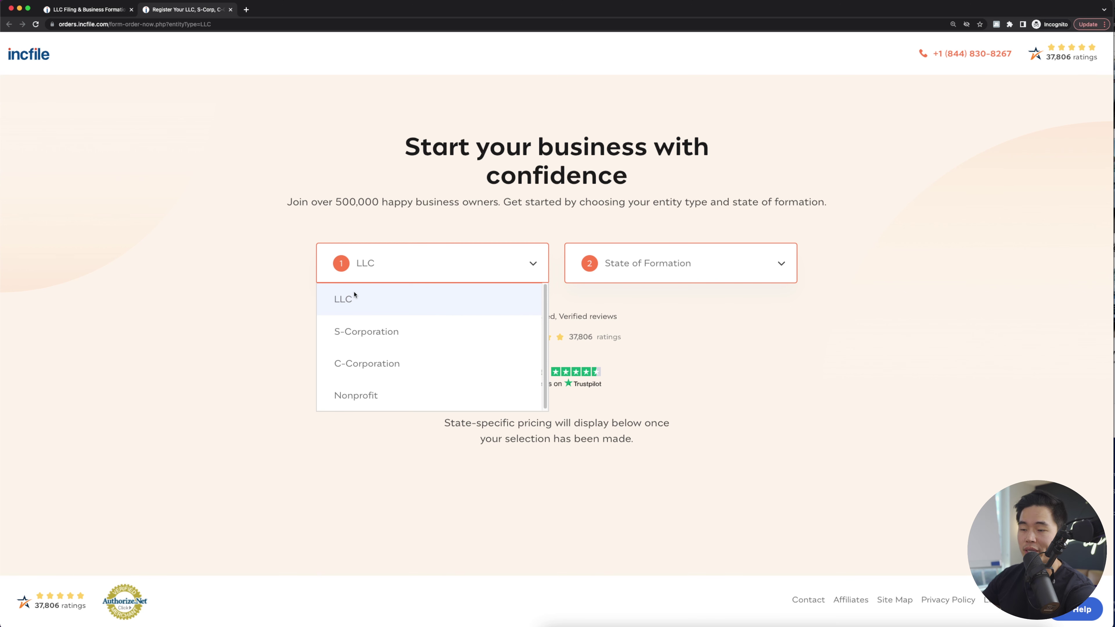
{"action": "left_click", "coordinate": [460, 291]}
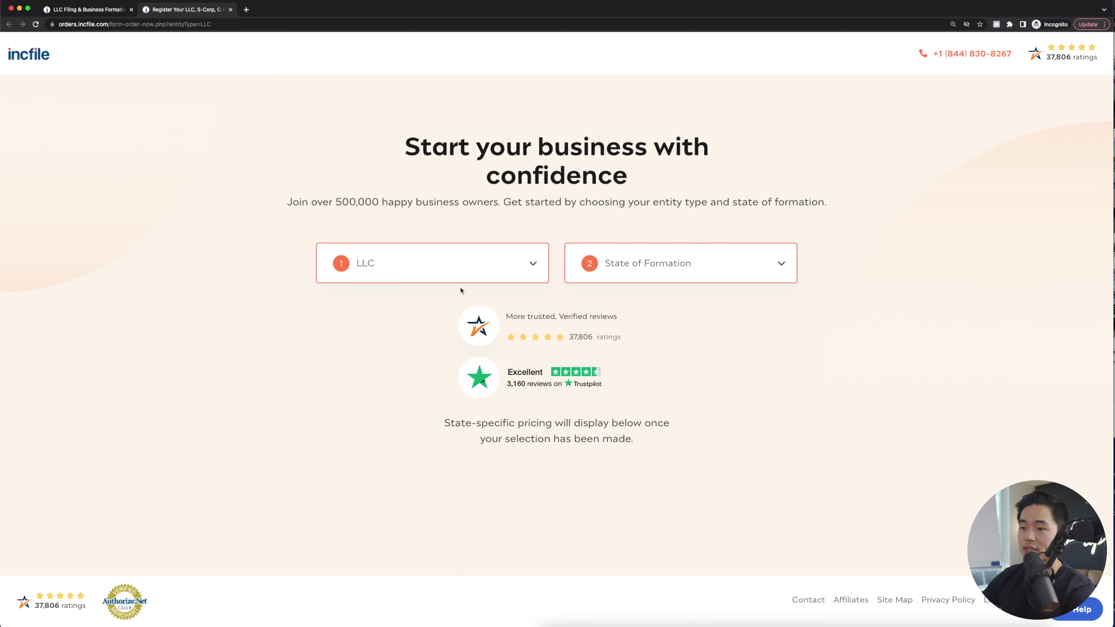
{"action": "left_click", "coordinate": [733, 273]}
{"action": "scroll", "coordinate": [681, 353], "scroll_direction": "down", "scroll_amount": 4}
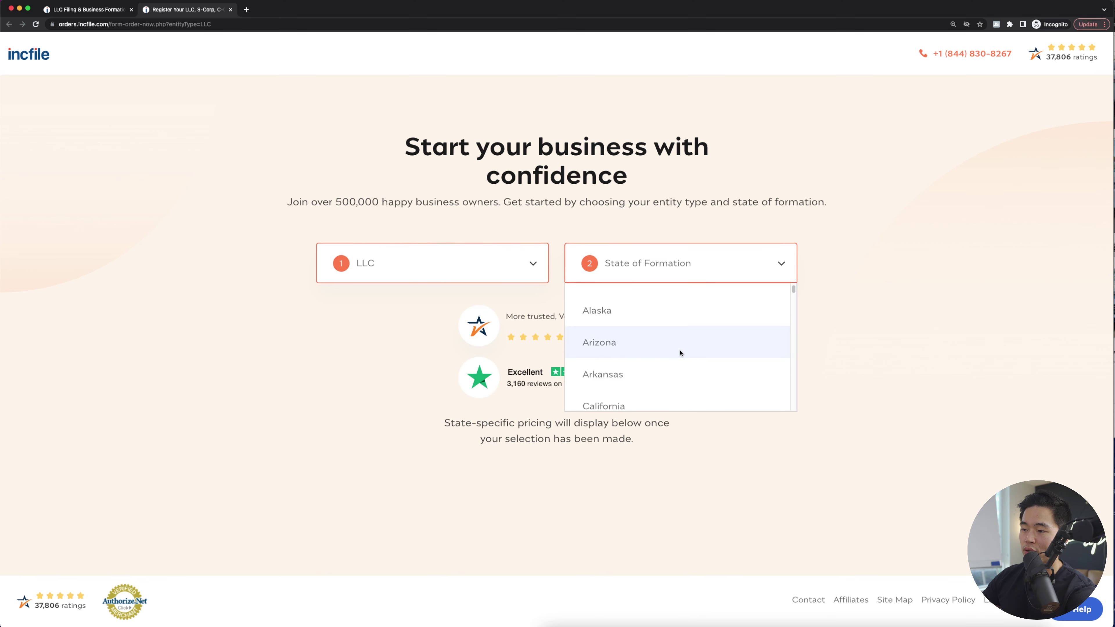
{"action": "left_click", "coordinate": [670, 346]}
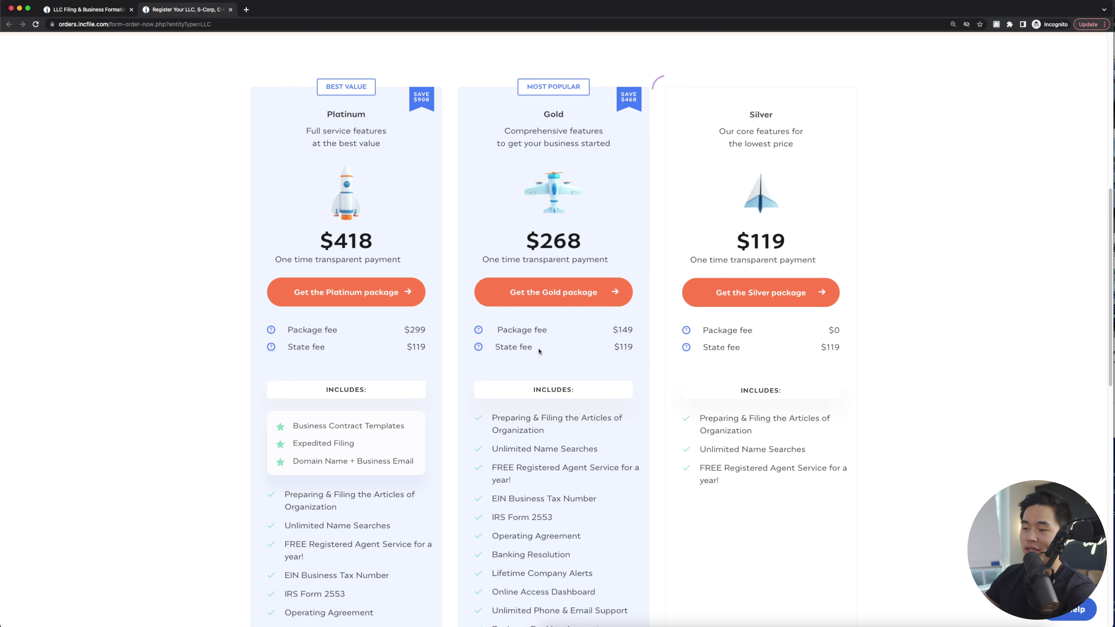
{"action": "scroll", "coordinate": [574, 316], "scroll_direction": "down", "scroll_amount": 3}
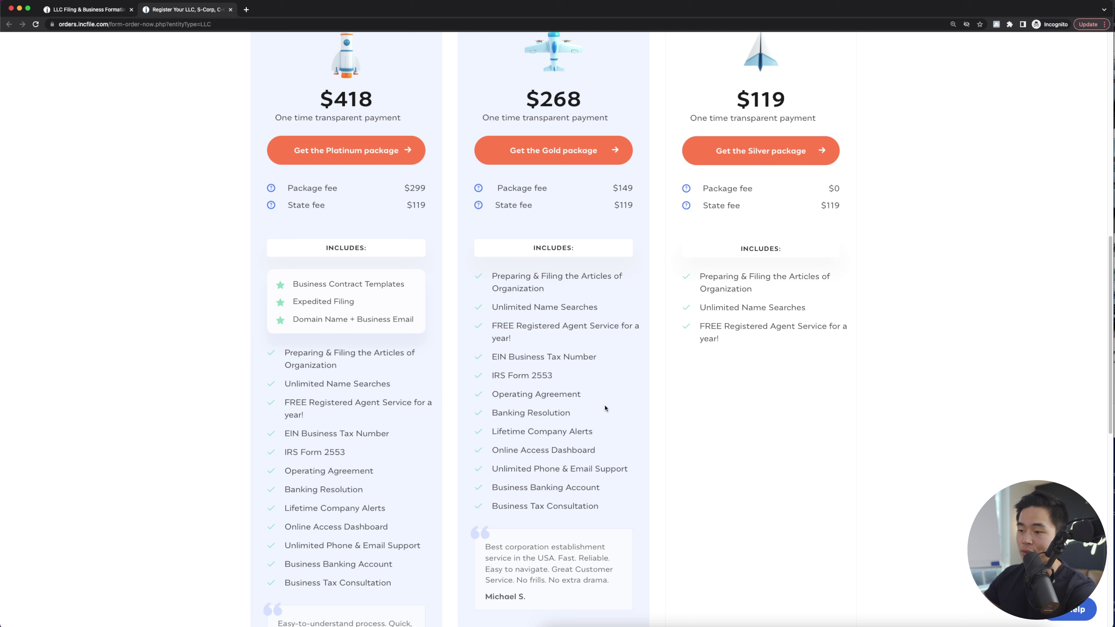
{"action": "scroll", "coordinate": [654, 496], "scroll_direction": "down", "scroll_amount": 1}
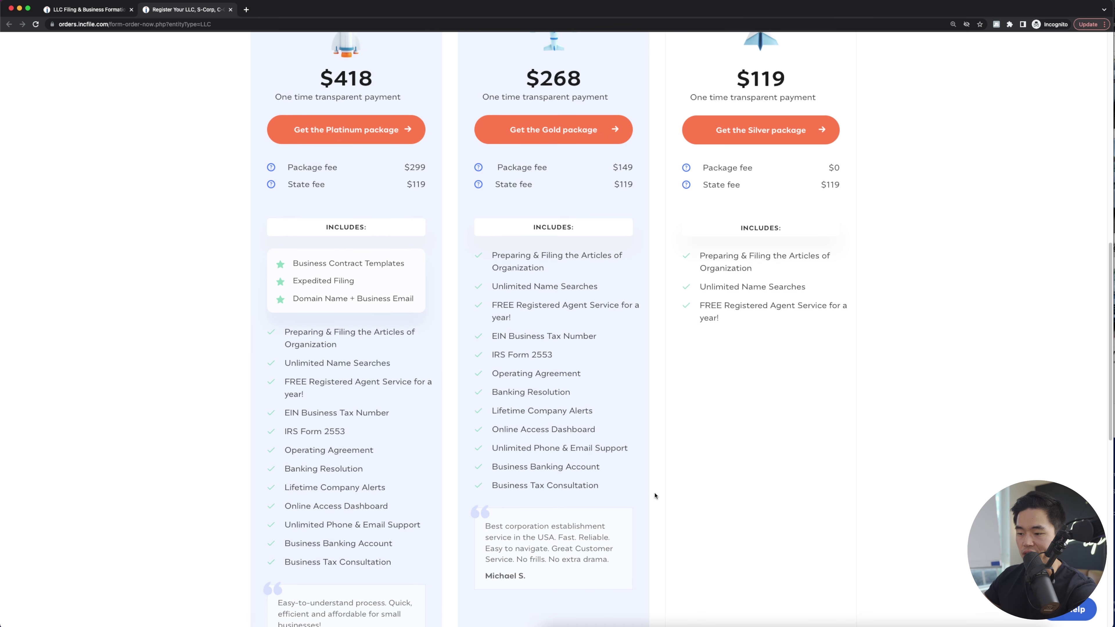
{"action": "scroll", "coordinate": [689, 522], "scroll_direction": "up", "scroll_amount": 5}
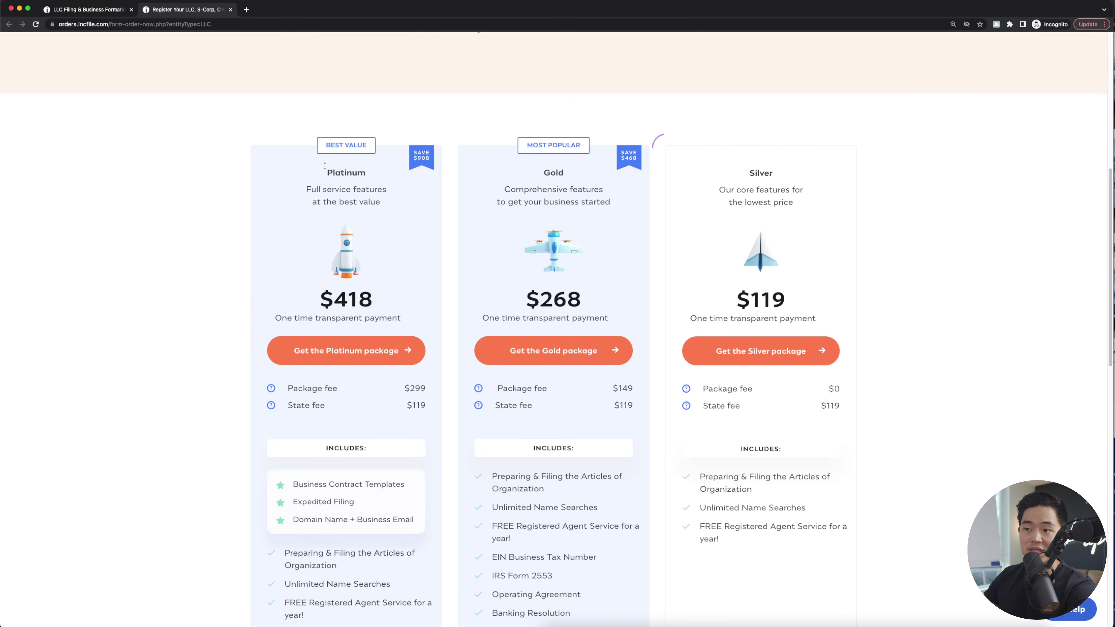
{"action": "scroll", "coordinate": [452, 321], "scroll_direction": "down", "scroll_amount": 3}
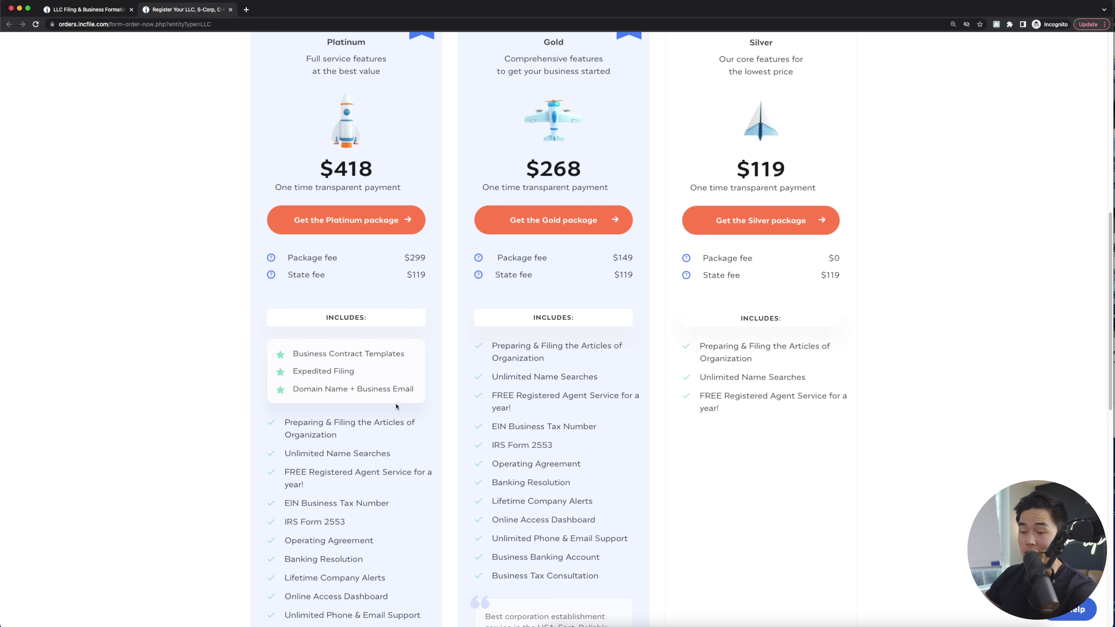
{"action": "scroll", "coordinate": [662, 526], "scroll_direction": "up", "scroll_amount": 5}
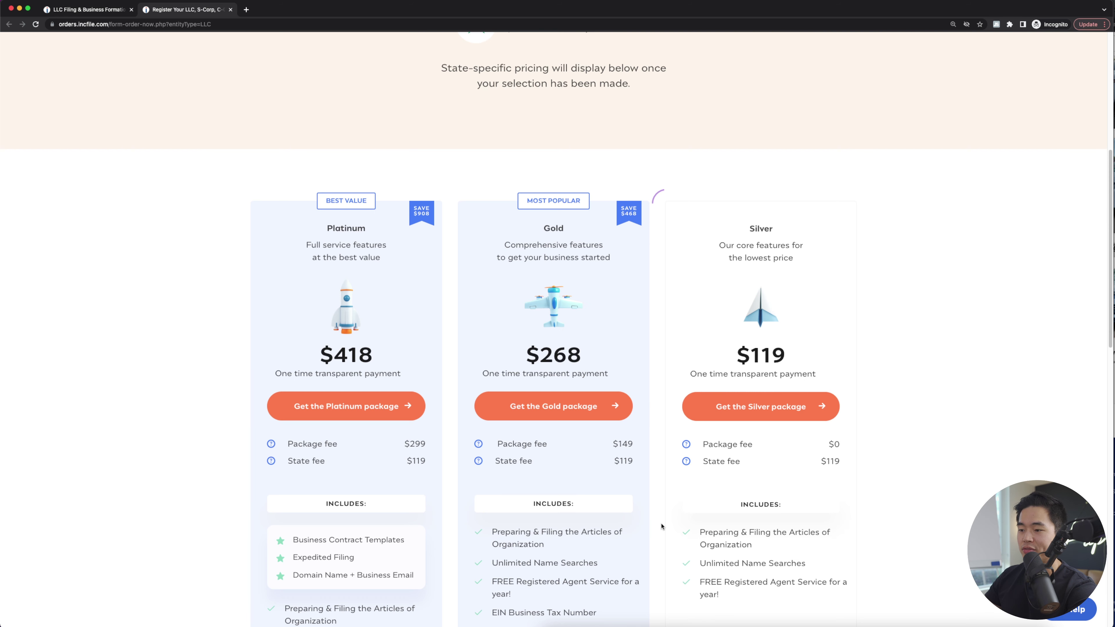
{"action": "left_click", "coordinate": [565, 406]}
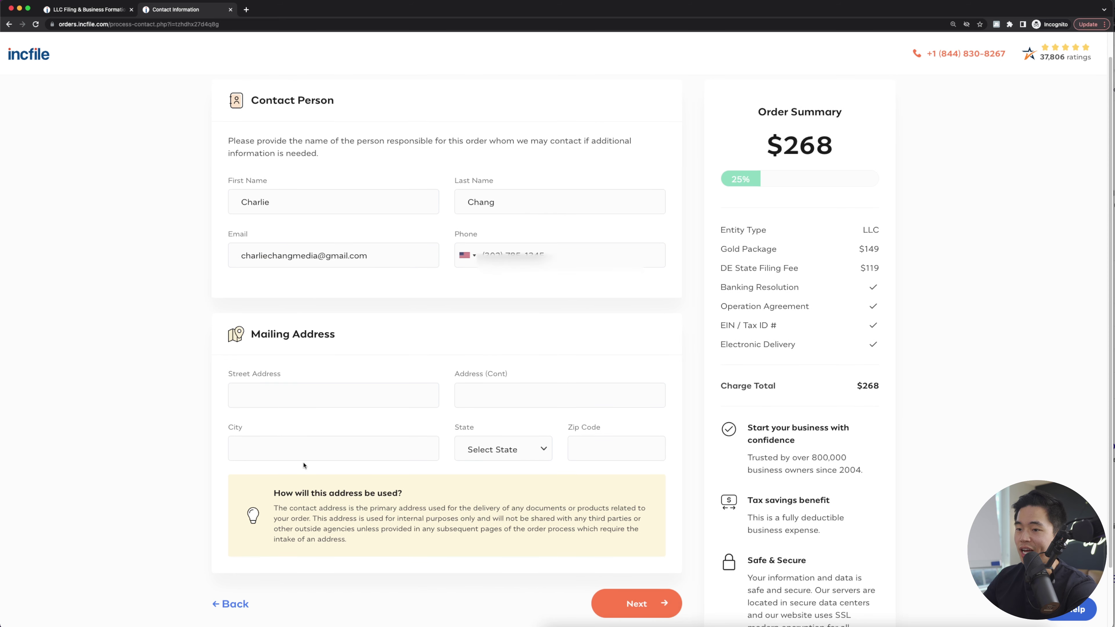
- Fill the mailing street address from the saved '123' address suggestion
{"action": "scroll", "coordinate": [303, 463], "scroll_direction": "down", "scroll_amount": 3}
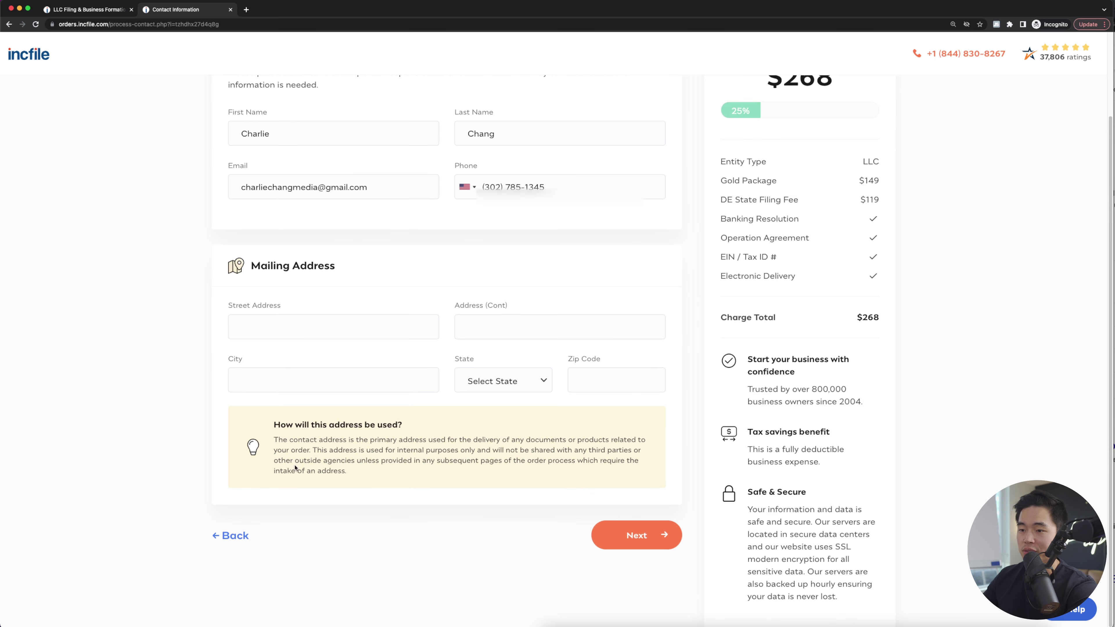
{"action": "left_click", "coordinate": [338, 335]}
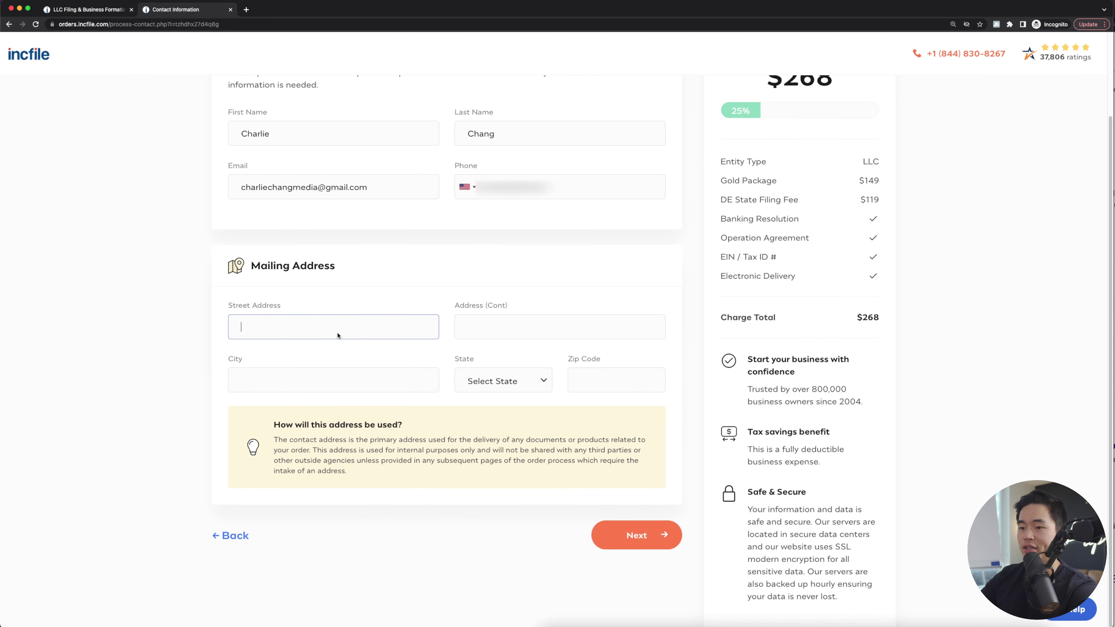
{"action": "type", "text": "123"}
{"action": "key", "text": "Down"}
{"action": "key", "text": "Return"}
- Choose the standard 9-week filing time for the order
{"action": "left_click", "coordinate": [643, 536]}
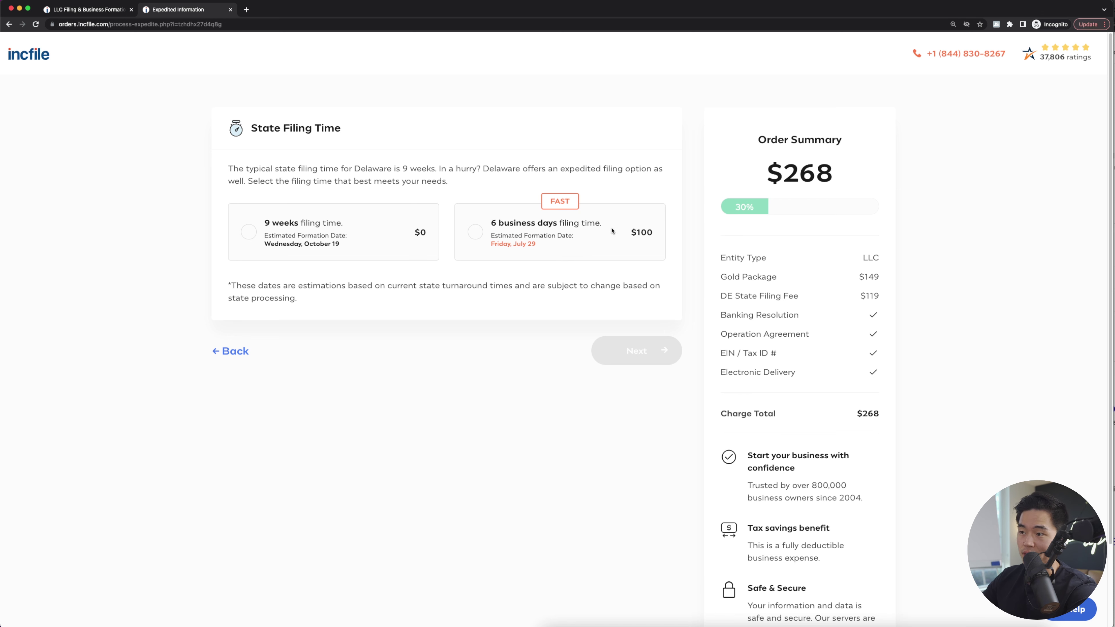
{"action": "left_click", "coordinate": [247, 233]}
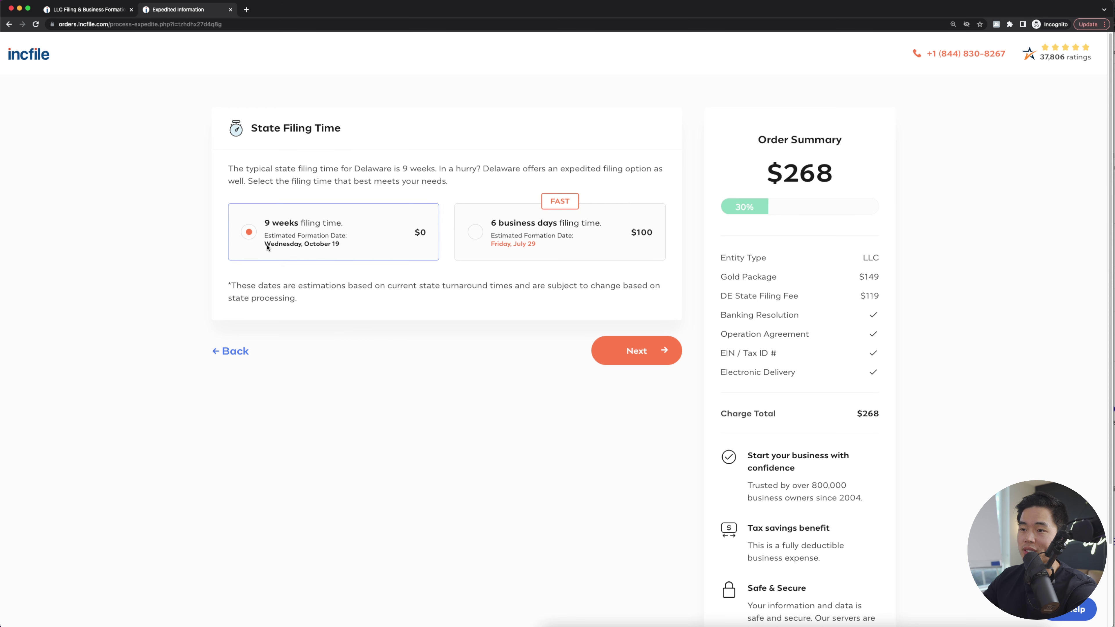
{"action": "left_click", "coordinate": [636, 350]}
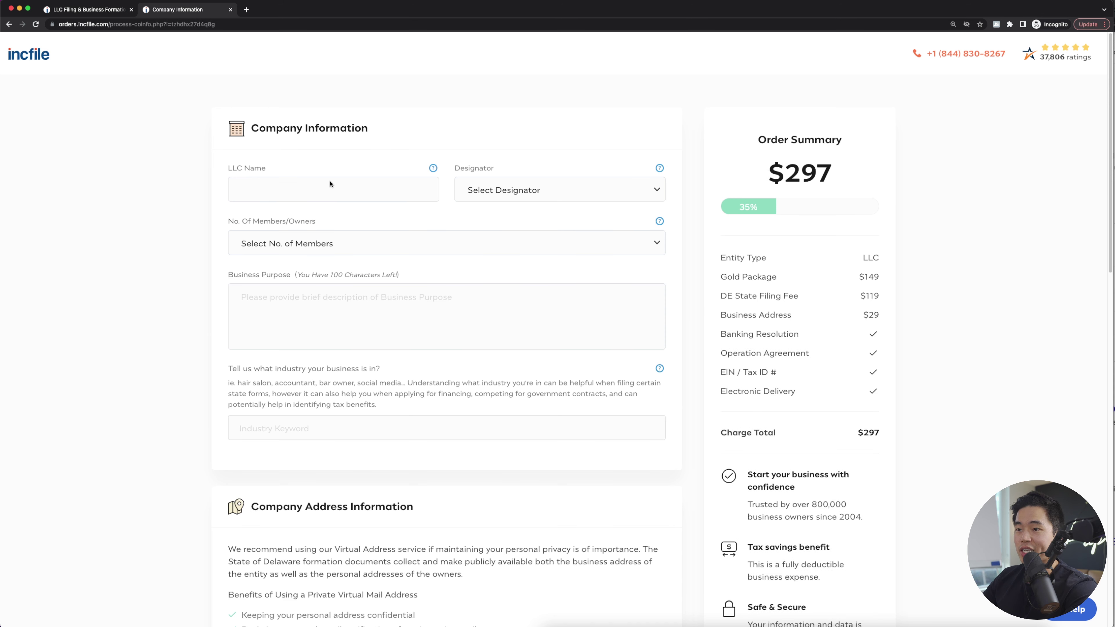
- Enter the LLC name with the LLC designator and set the member count to 1
{"action": "left_click", "coordinate": [303, 195]}
{"action": "type", "text": "Charlie Chang Ventures"}
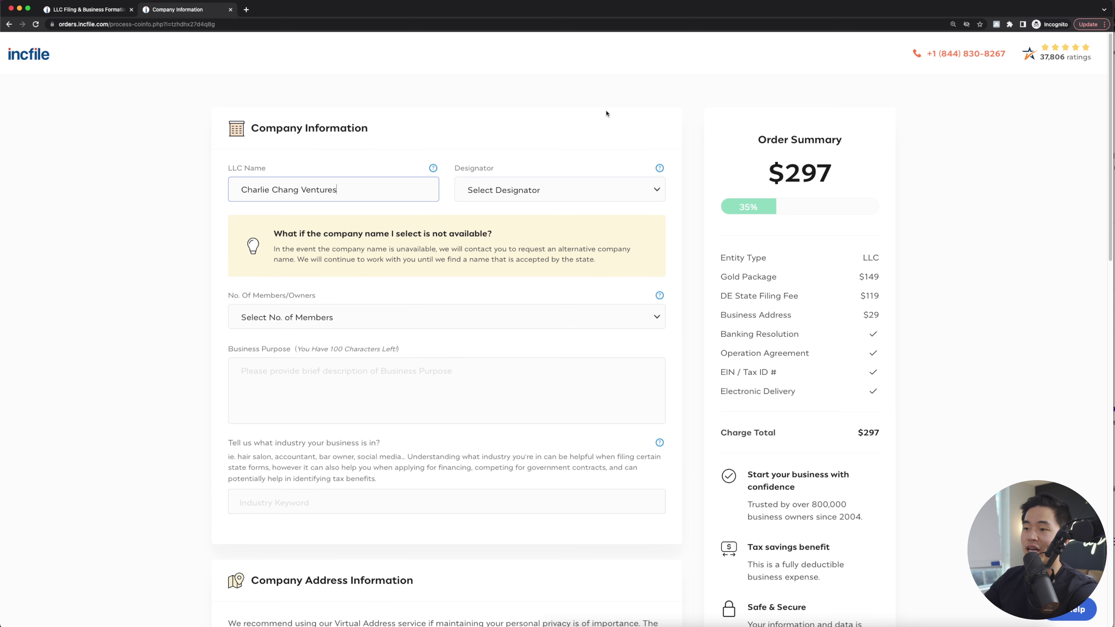
{"action": "left_click", "coordinate": [605, 185]}
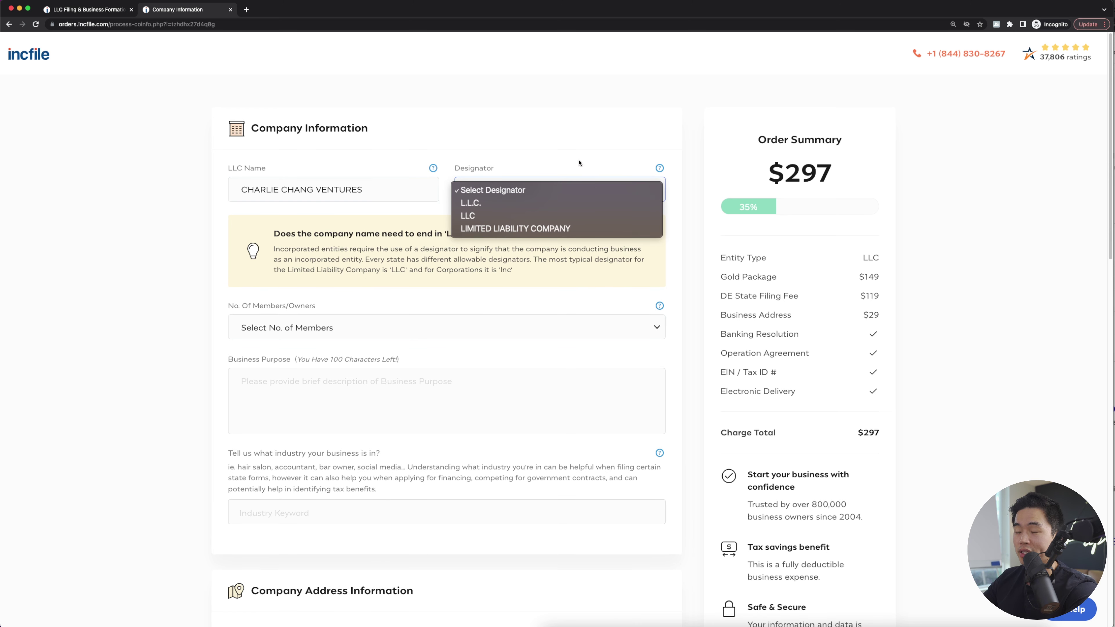
{"action": "left_click", "coordinate": [488, 219]}
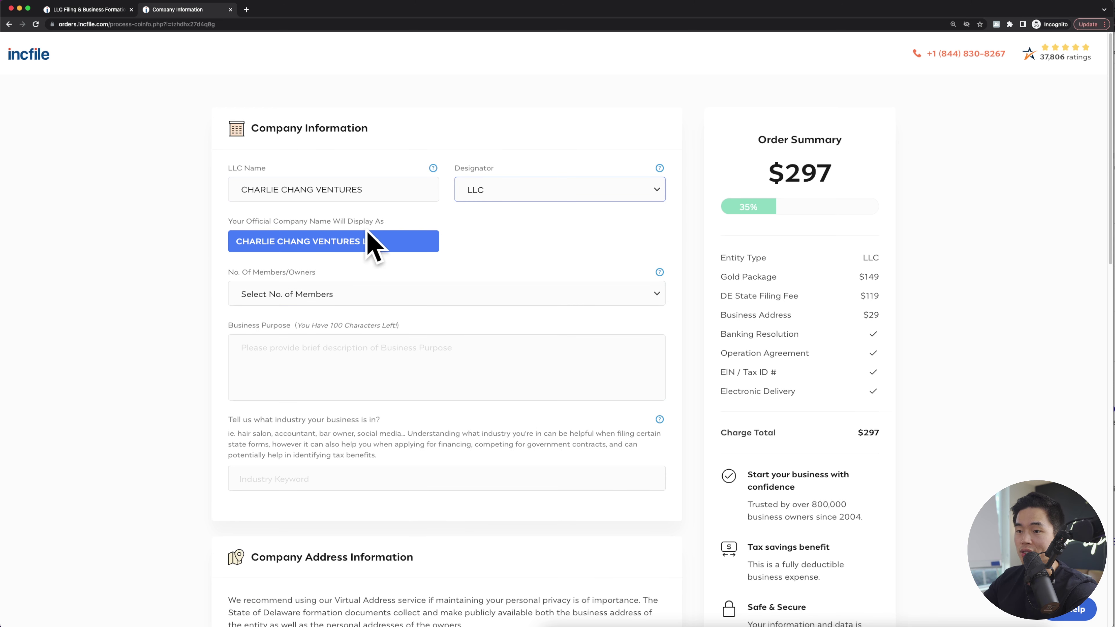
{"action": "left_click", "coordinate": [334, 304]}
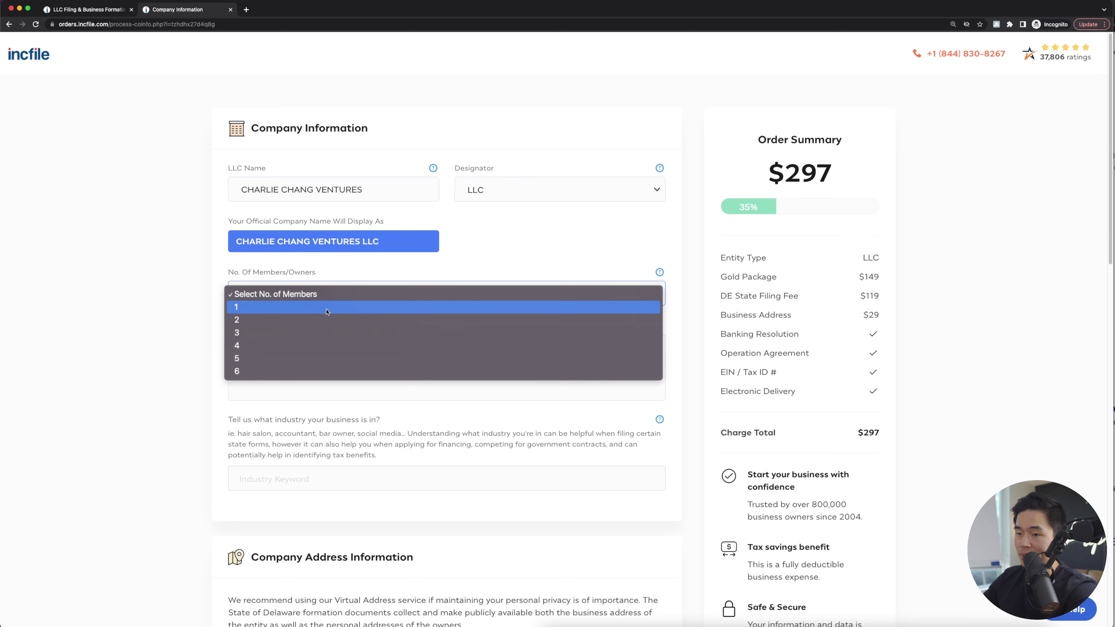
{"action": "left_click", "coordinate": [327, 307]}
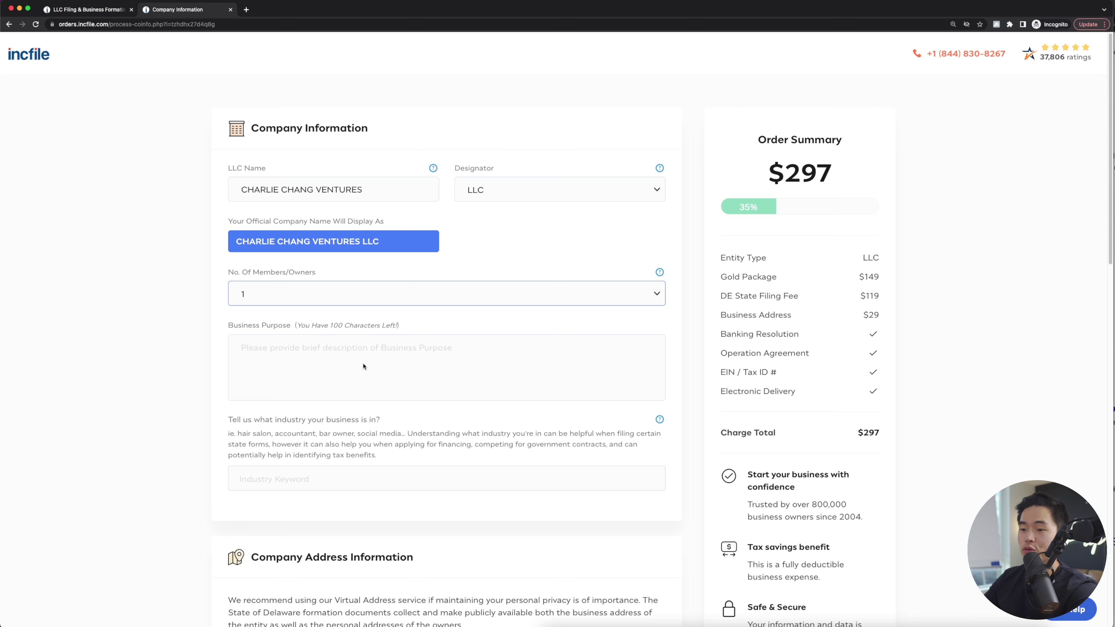
- Set the business purpose to 'Providing personal finance education' and the industry to Educational consultants
{"action": "left_click", "coordinate": [364, 366]}
{"action": "type", "text": "Providing personal finance education"}
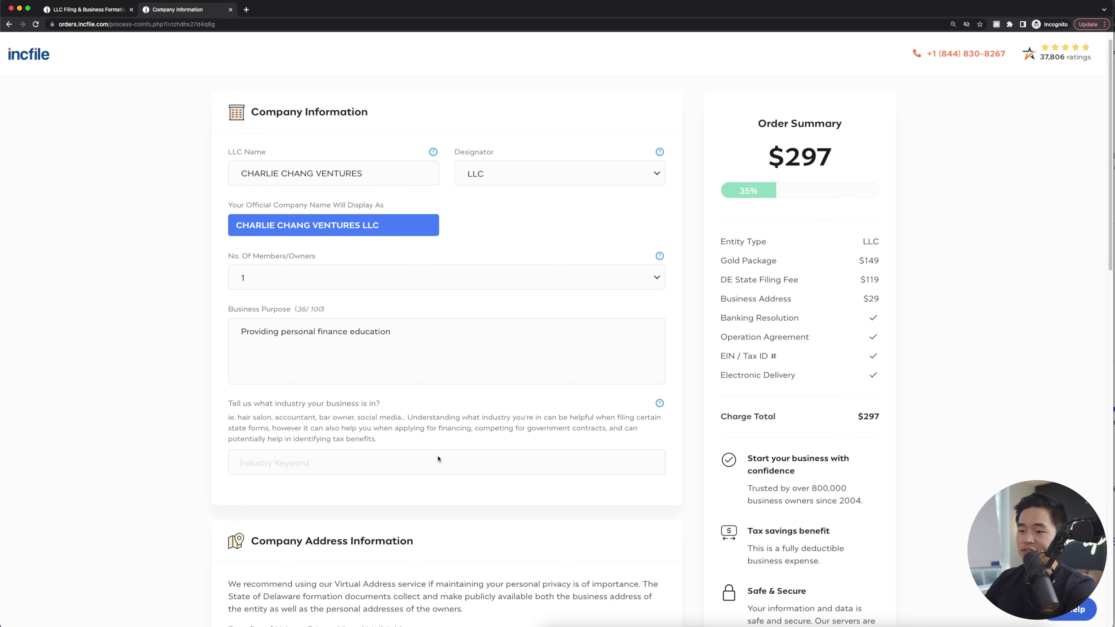
{"action": "scroll", "coordinate": [443, 459], "scroll_direction": "down", "scroll_amount": 1}
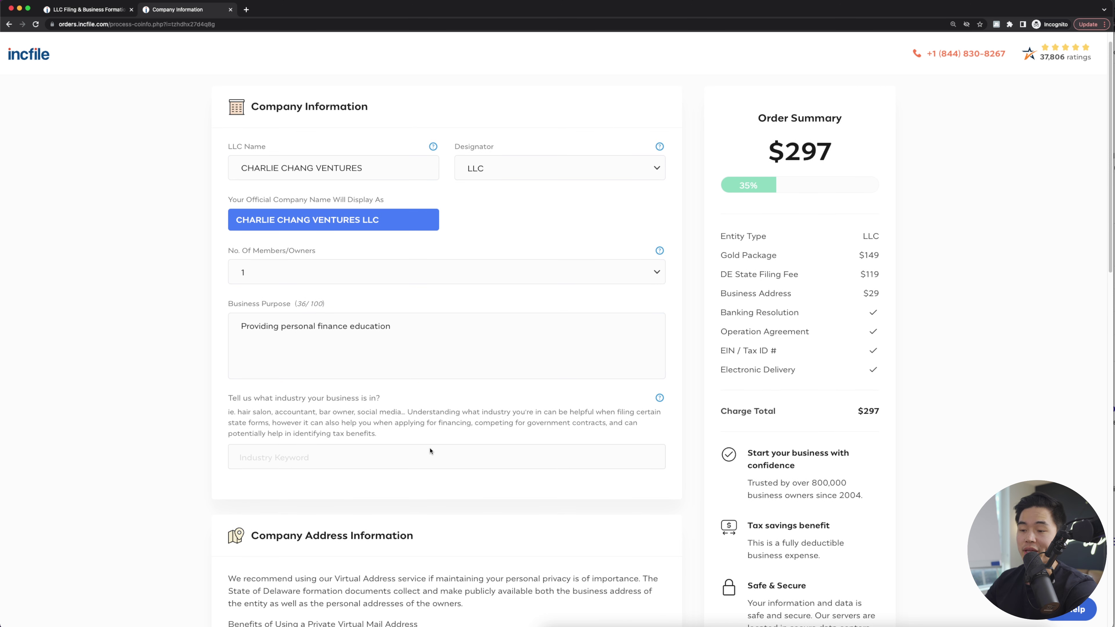
{"action": "left_click", "coordinate": [421, 457]}
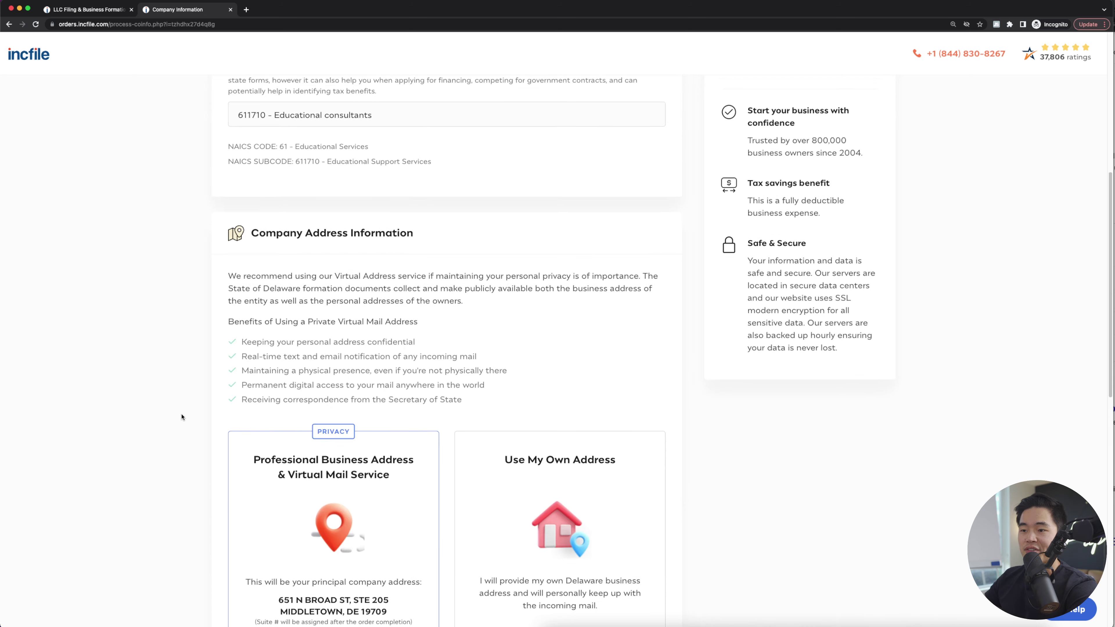
{"action": "scroll", "coordinate": [182, 415], "scroll_direction": "down", "scroll_amount": 3}
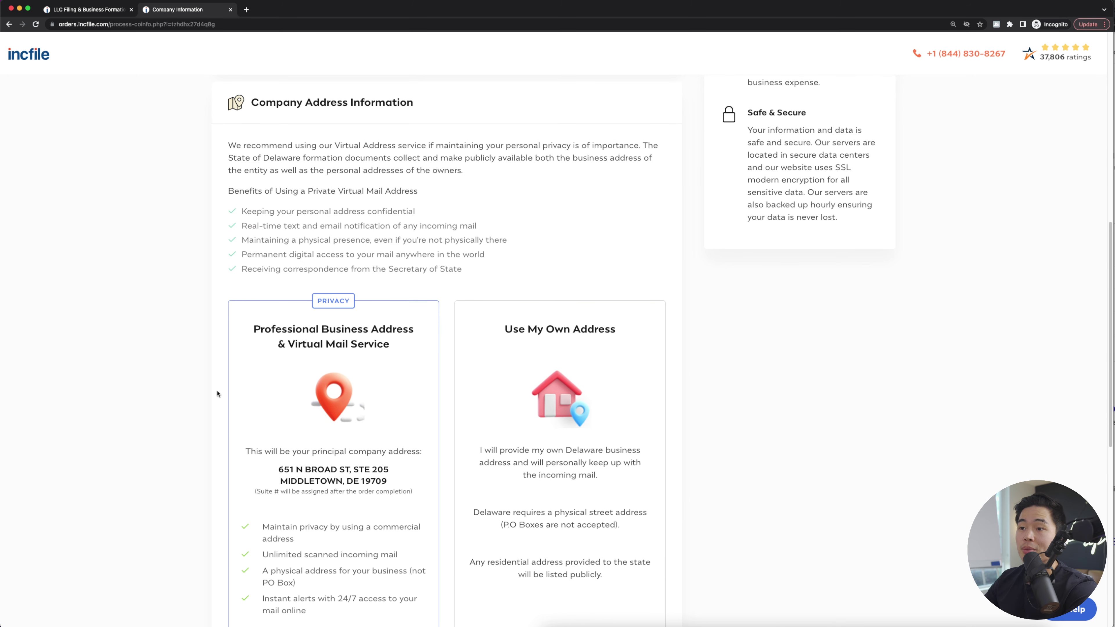
- Use the saved Delaware address as the company address and include member information in the articles
{"action": "scroll", "coordinate": [175, 346], "scroll_direction": "down", "scroll_amount": 4}
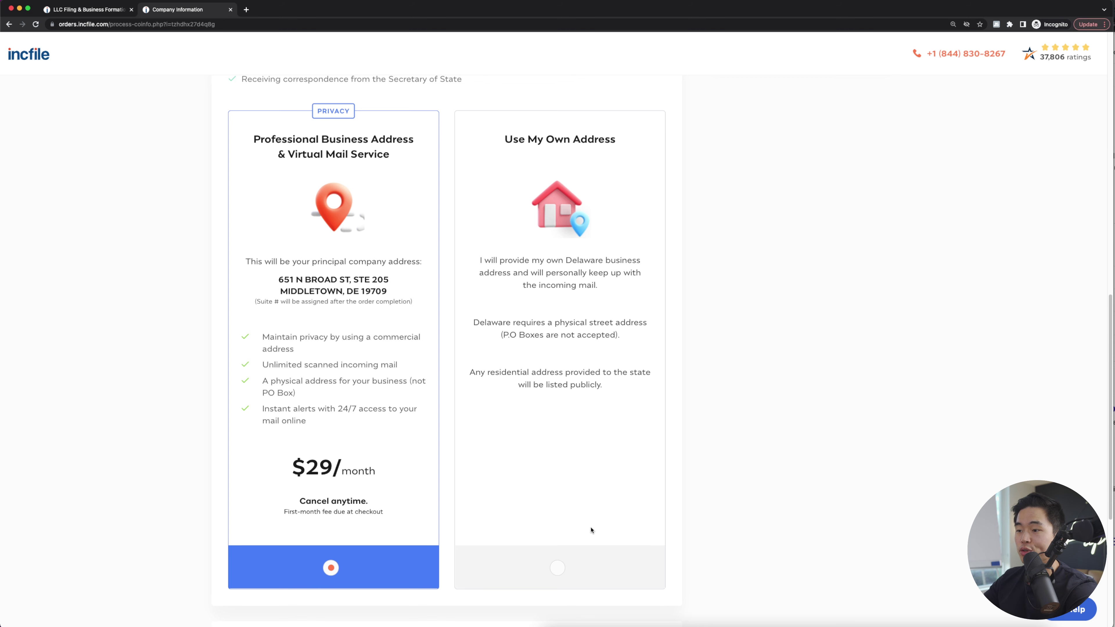
{"action": "left_click", "coordinate": [557, 568]}
{"action": "scroll", "coordinate": [547, 404], "scroll_direction": "down", "scroll_amount": 9}
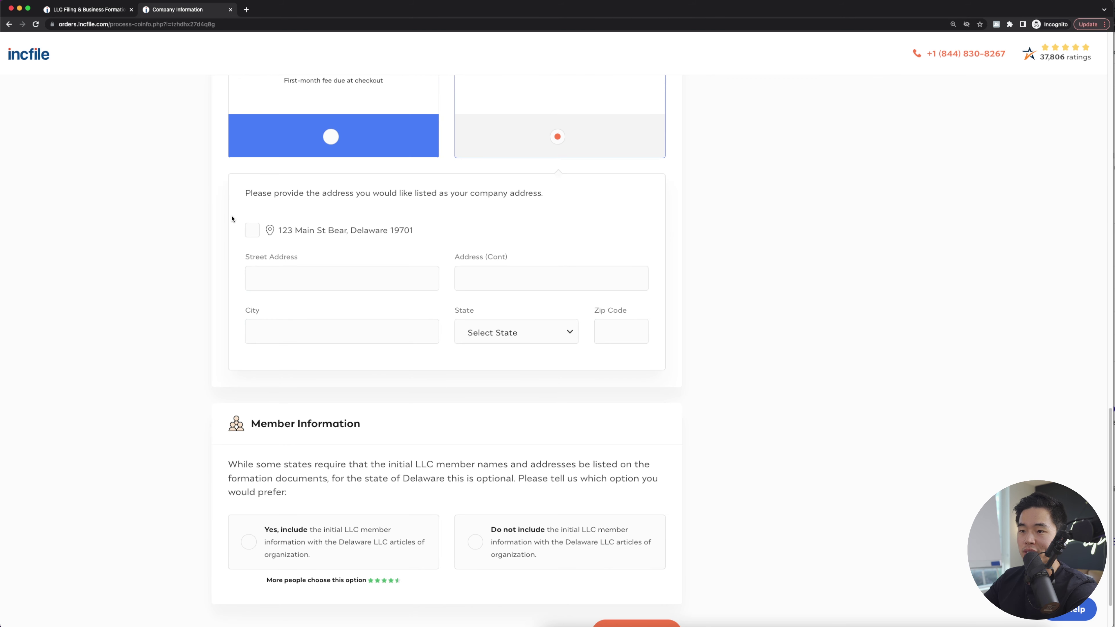
{"action": "left_click", "coordinate": [253, 231]}
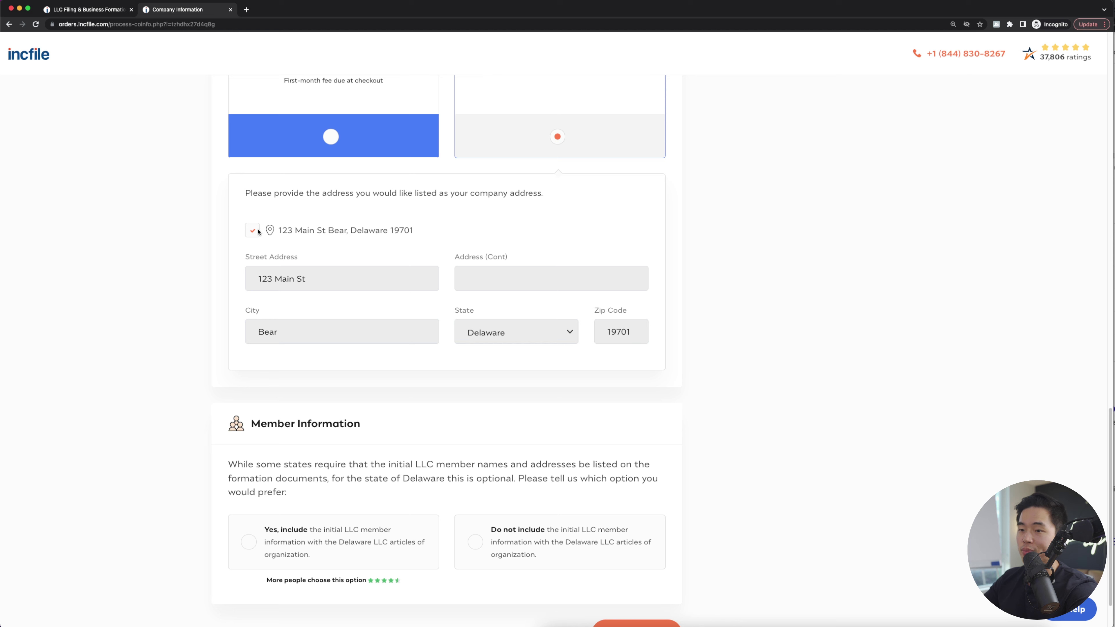
{"action": "scroll", "coordinate": [187, 281], "scroll_direction": "down", "scroll_amount": 3}
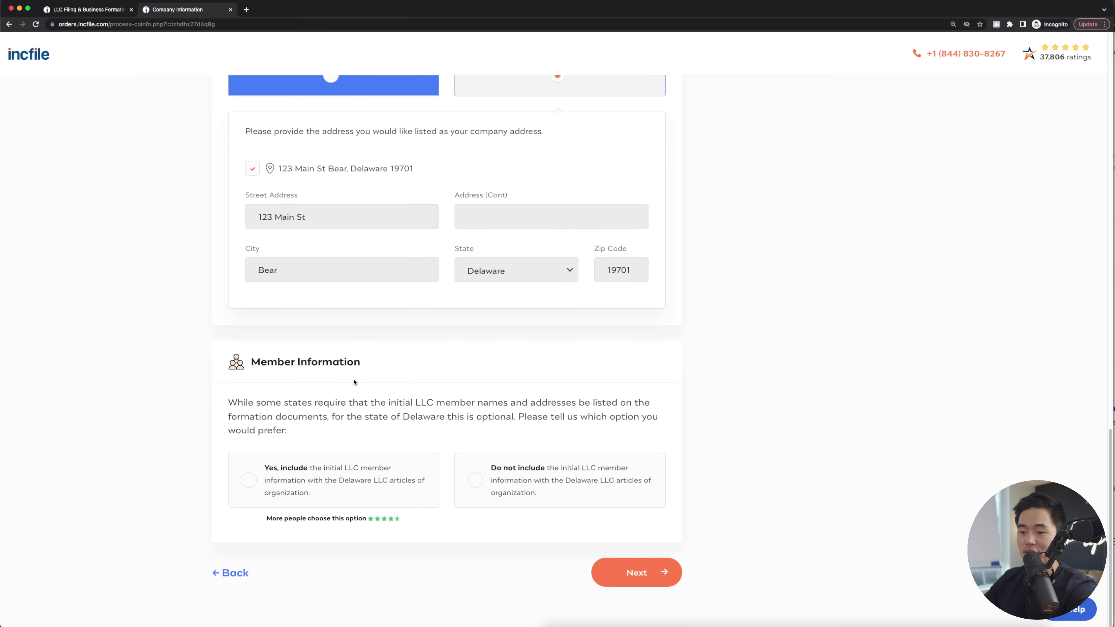
{"action": "left_click", "coordinate": [248, 480]}
{"action": "left_click", "coordinate": [626, 566]}
- Decline the $149 Premium Service Package offer
{"action": "left_click", "coordinate": [632, 579]}
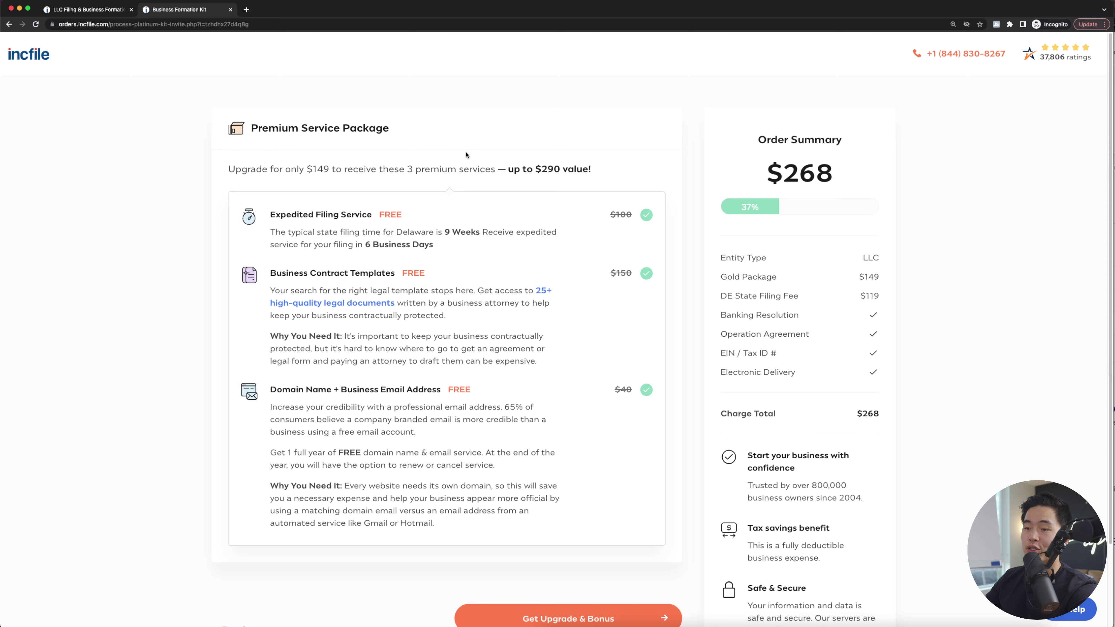
{"action": "scroll", "coordinate": [663, 185], "scroll_direction": "down", "scroll_amount": 1}
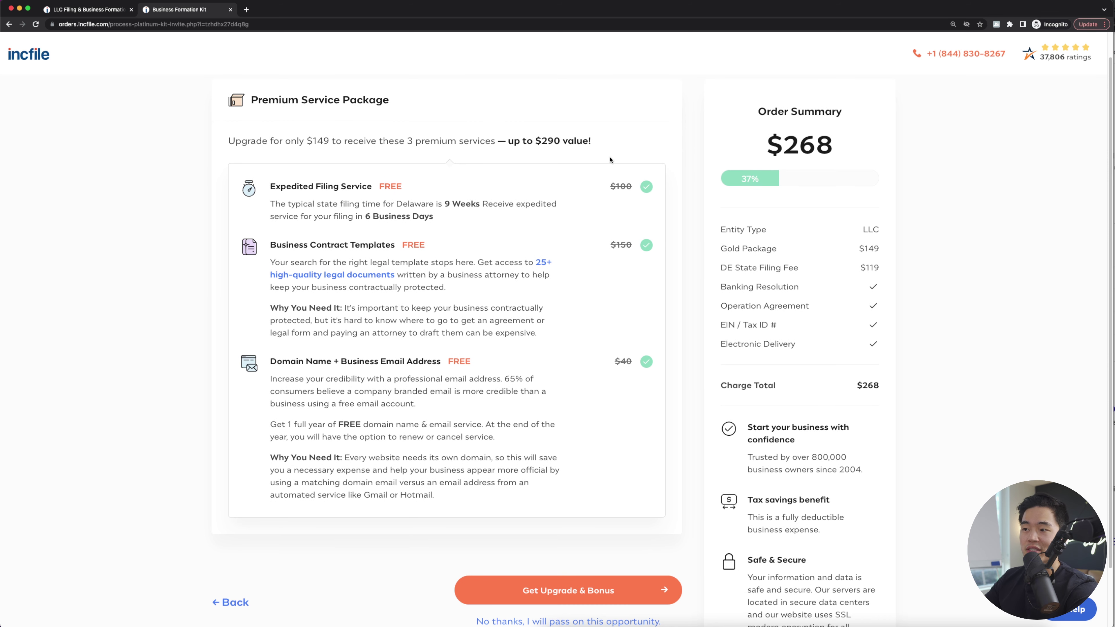
{"action": "scroll", "coordinate": [258, 472], "scroll_direction": "down", "scroll_amount": 2}
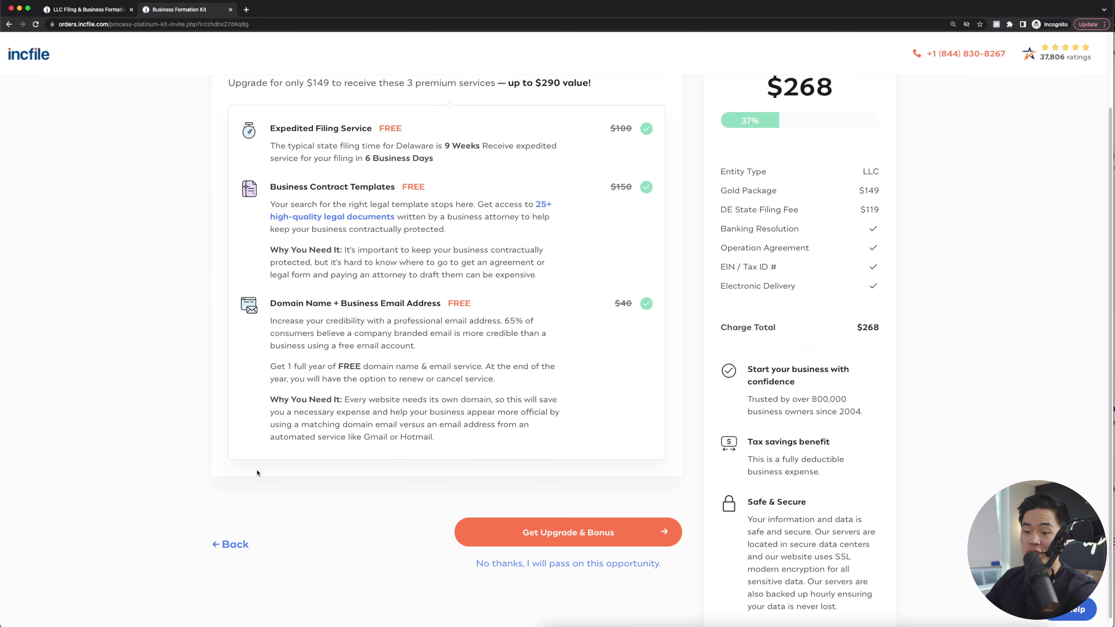
{"action": "left_click", "coordinate": [579, 563]}
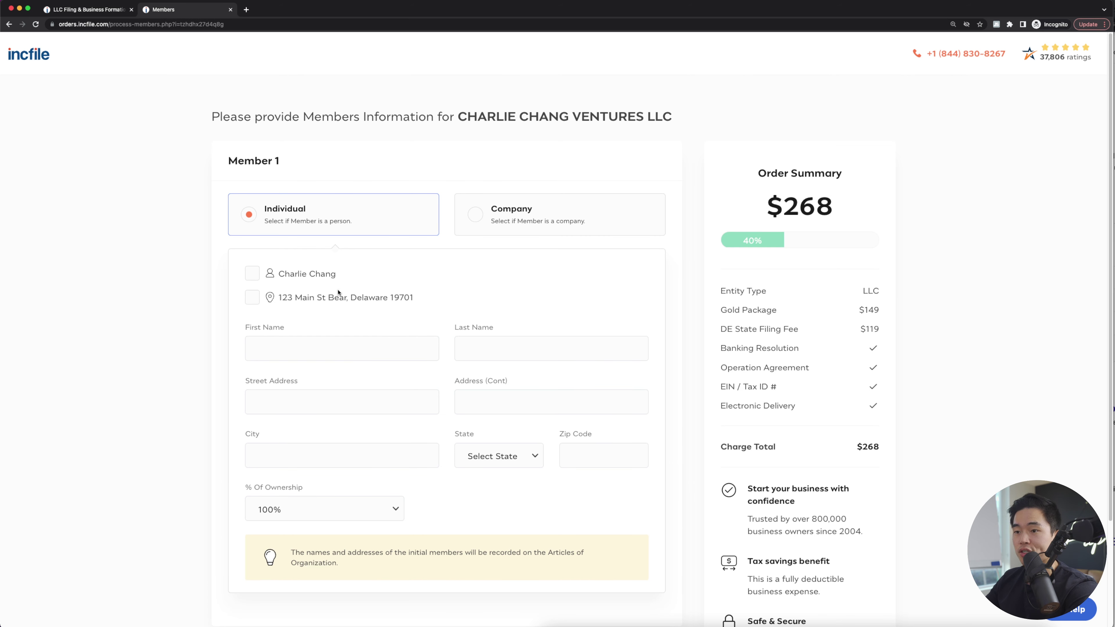
- Fill Member 1's name and address from the saved contact
{"action": "left_click", "coordinate": [252, 275]}
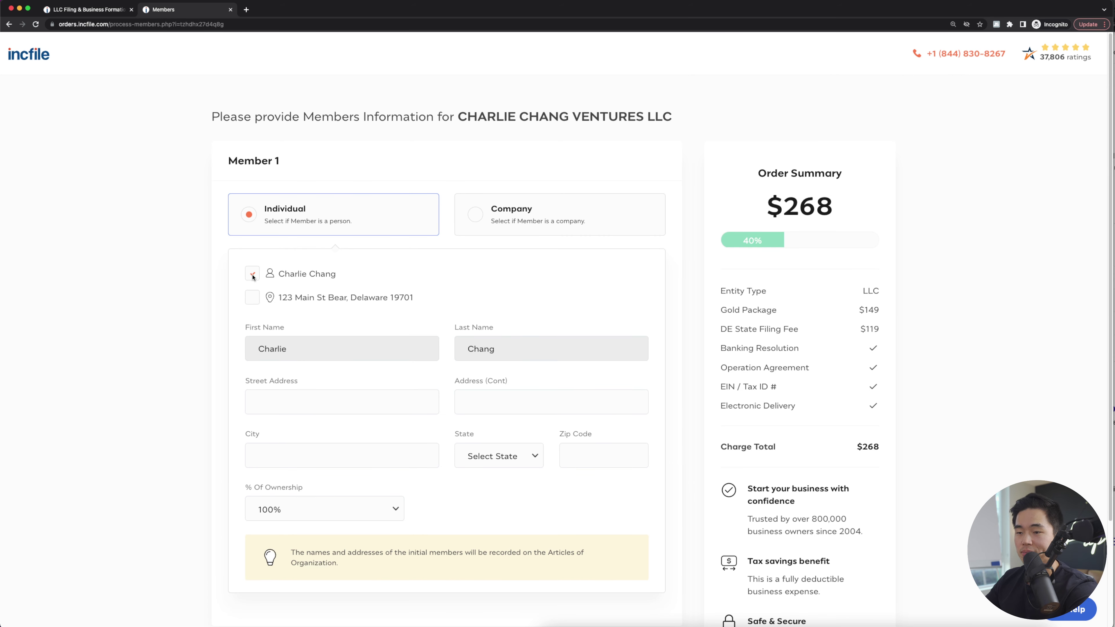
{"action": "left_click", "coordinate": [253, 298]}
{"action": "scroll", "coordinate": [137, 307], "scroll_direction": "down", "scroll_amount": 2}
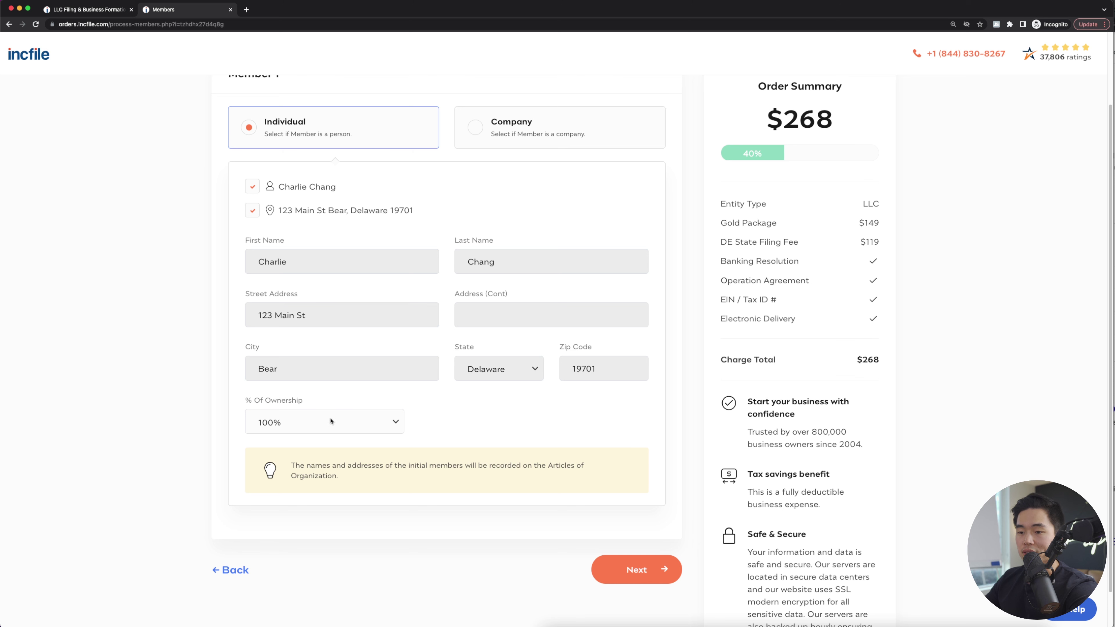
{"action": "left_click", "coordinate": [638, 571]}
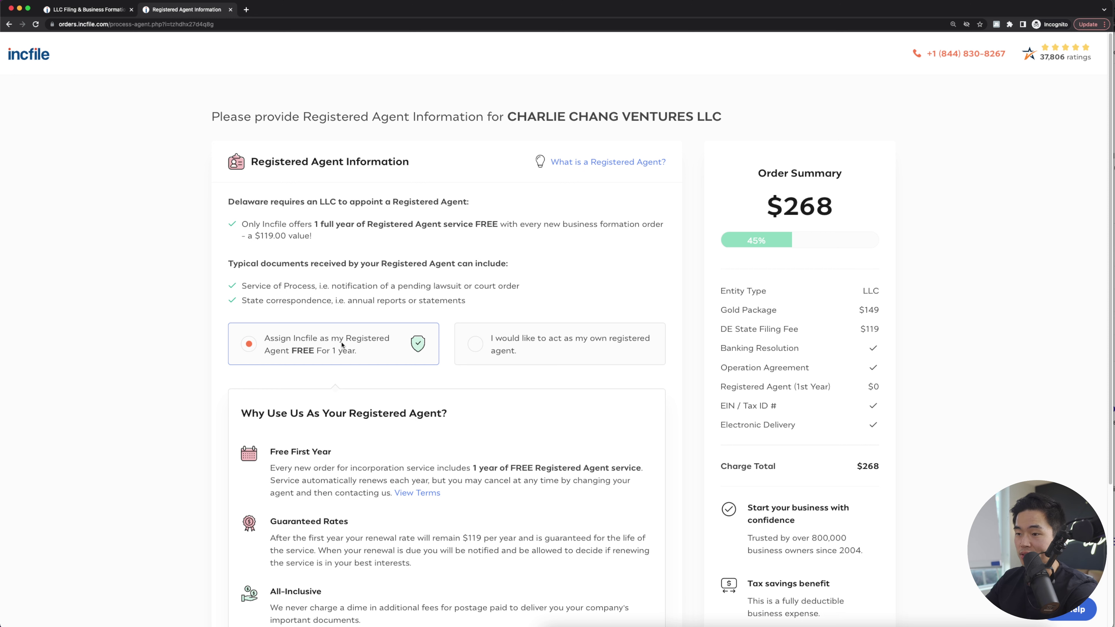
- Keep Incfile assigned as the free registered agent
{"action": "scroll", "coordinate": [261, 347], "scroll_direction": "down", "scroll_amount": 1}
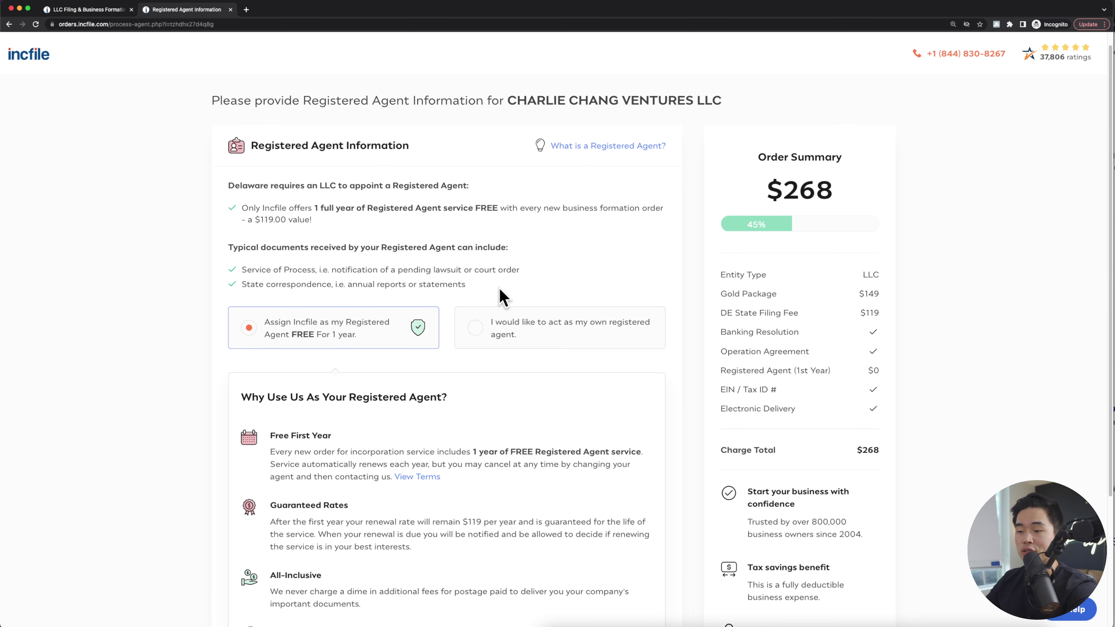
{"action": "scroll", "coordinate": [484, 330], "scroll_direction": "down", "scroll_amount": 5}
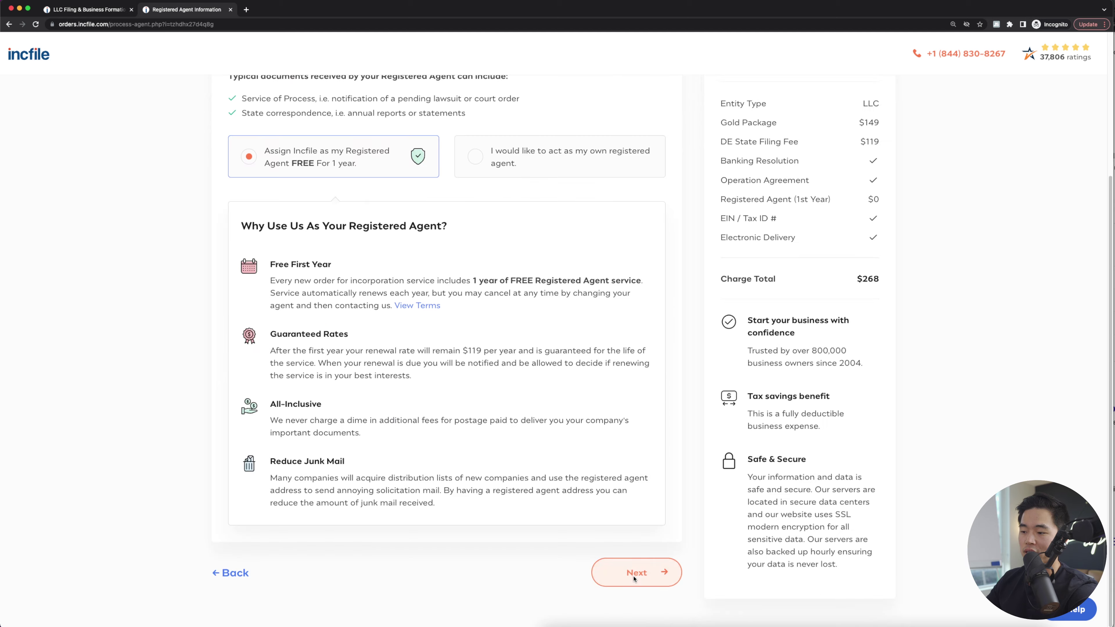
{"action": "left_click", "coordinate": [621, 566]}
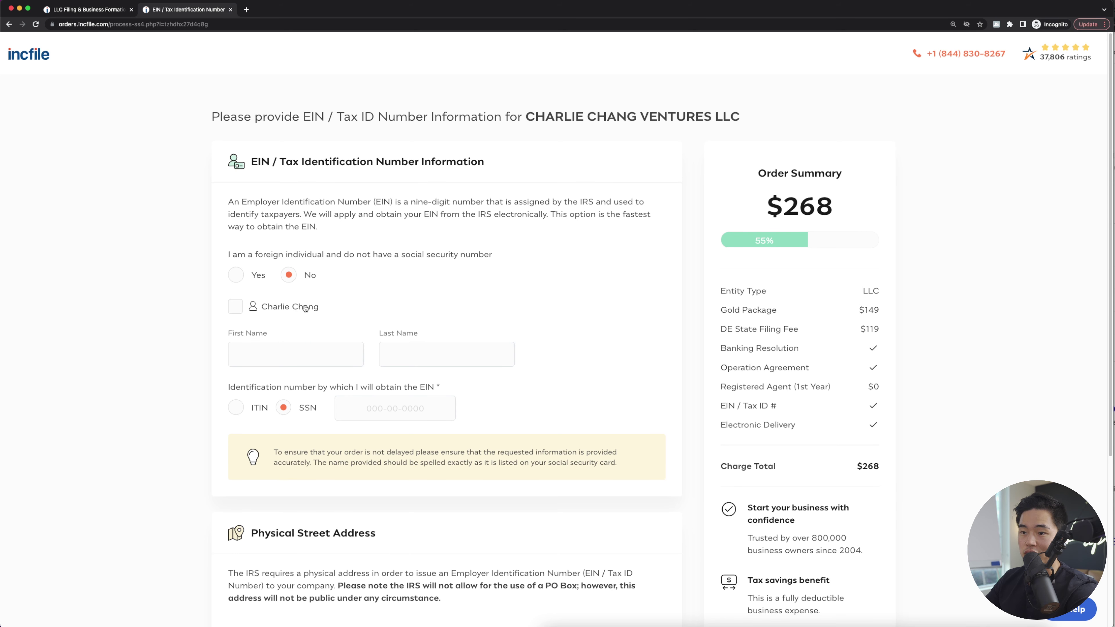
- Fill the EIN applicant's name, social security number and physical address from saved details
{"action": "left_click", "coordinate": [241, 311]}
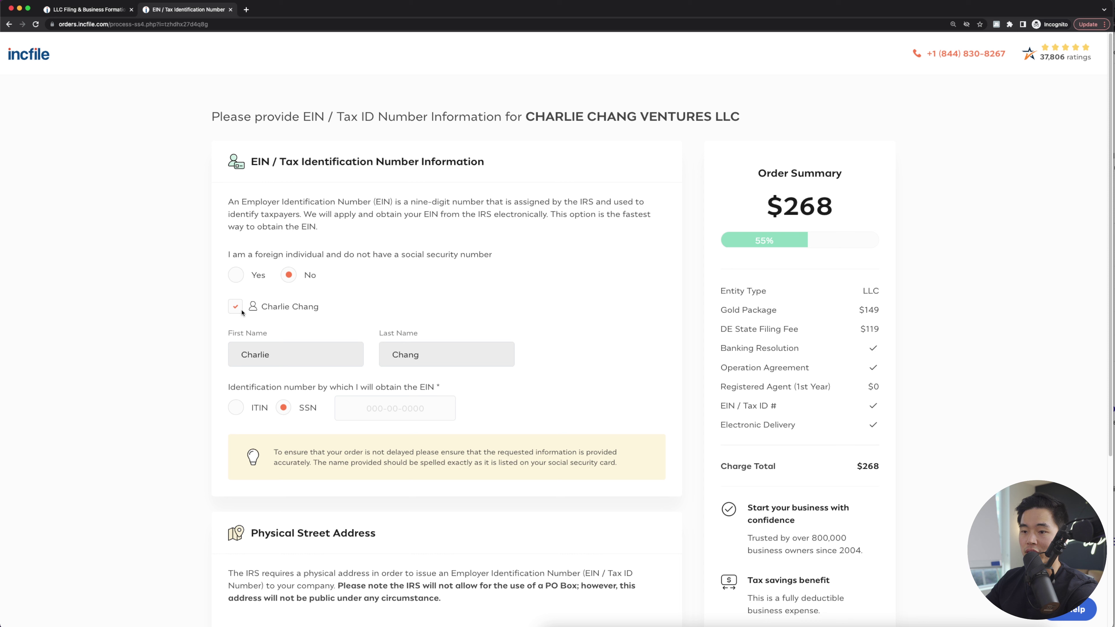
{"action": "left_click", "coordinate": [369, 410]}
{"action": "type", "text": "111-11-1111"}
{"action": "scroll", "coordinate": [142, 407], "scroll_direction": "down", "scroll_amount": 5}
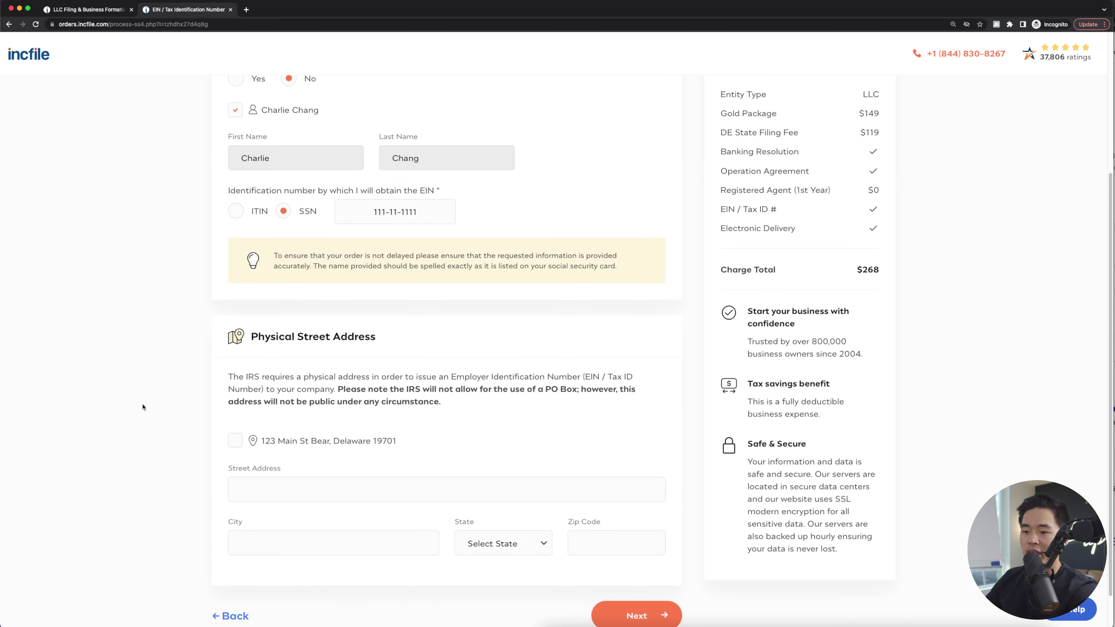
{"action": "scroll", "coordinate": [142, 407], "scroll_direction": "down", "scroll_amount": 1}
{"action": "left_click", "coordinate": [236, 398]}
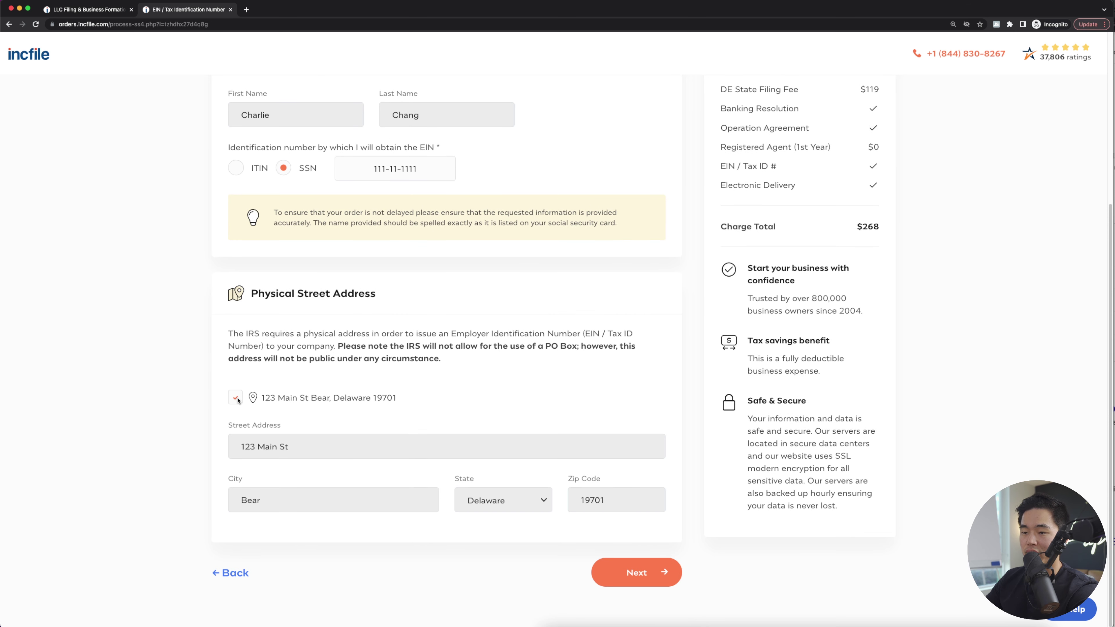
{"action": "left_click", "coordinate": [647, 579]}
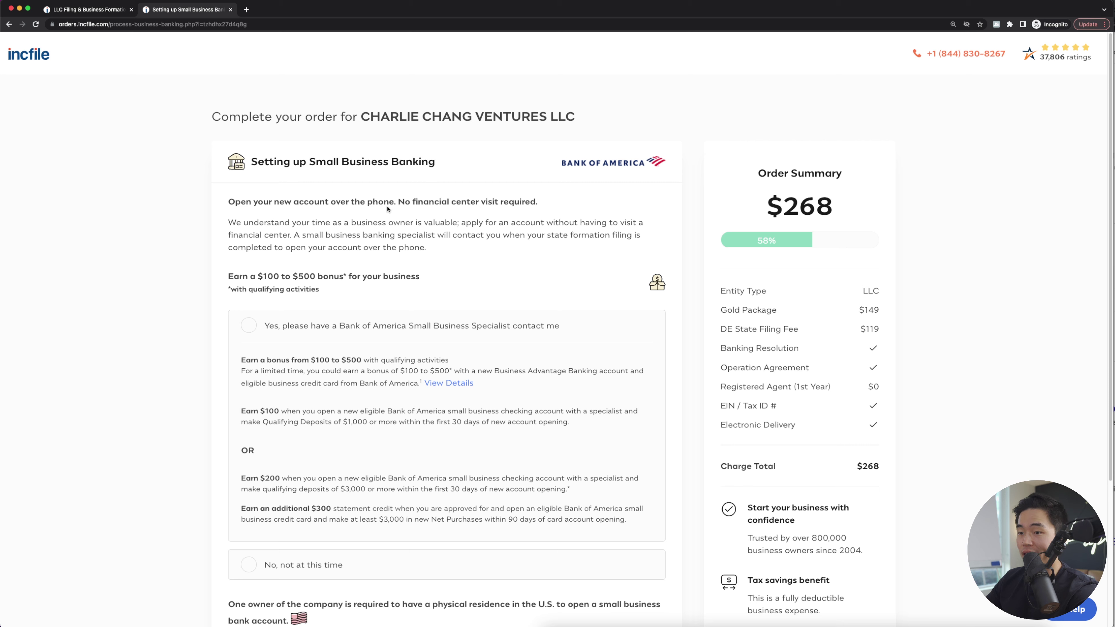
- Decline being contacted about Bank of America business banking
{"action": "scroll", "coordinate": [251, 161], "scroll_direction": "down", "scroll_amount": 5}
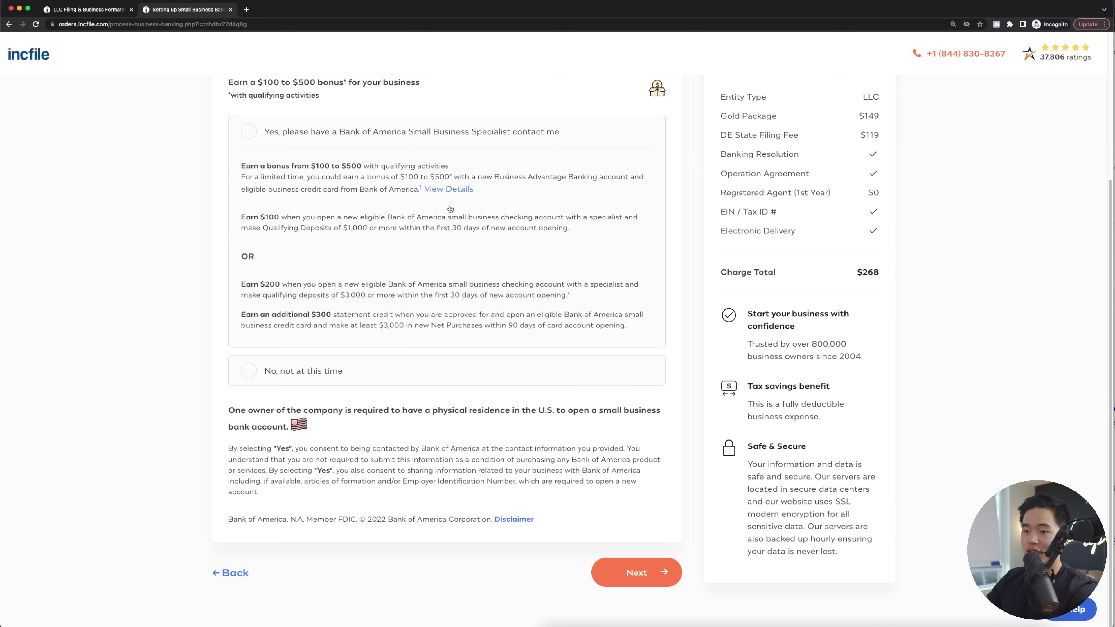
{"action": "left_click", "coordinate": [253, 371]}
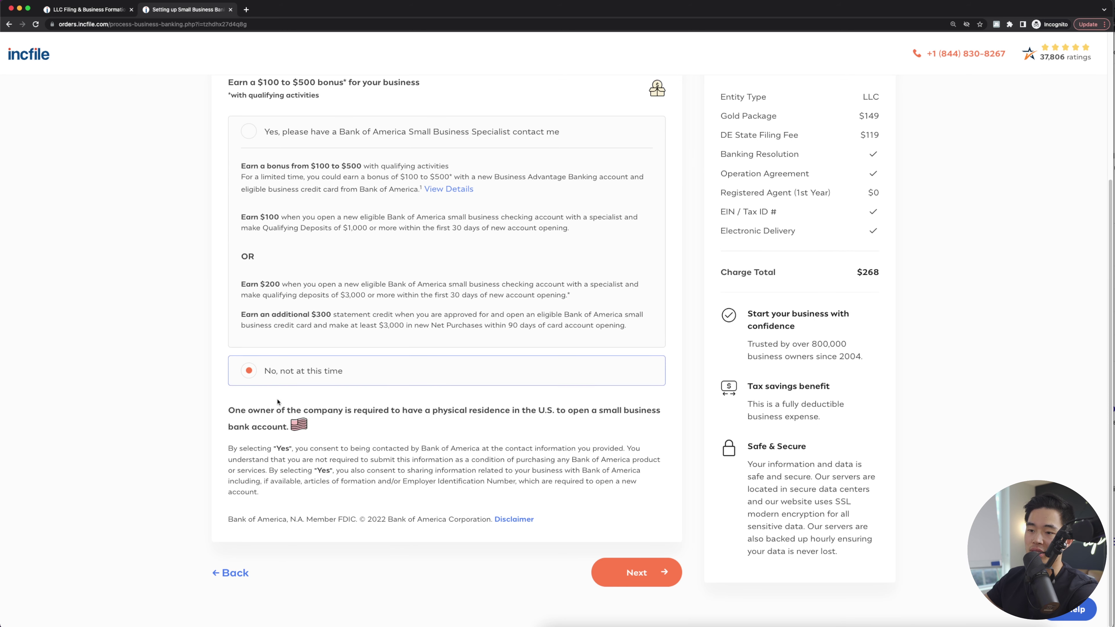
{"action": "left_click", "coordinate": [640, 571]}
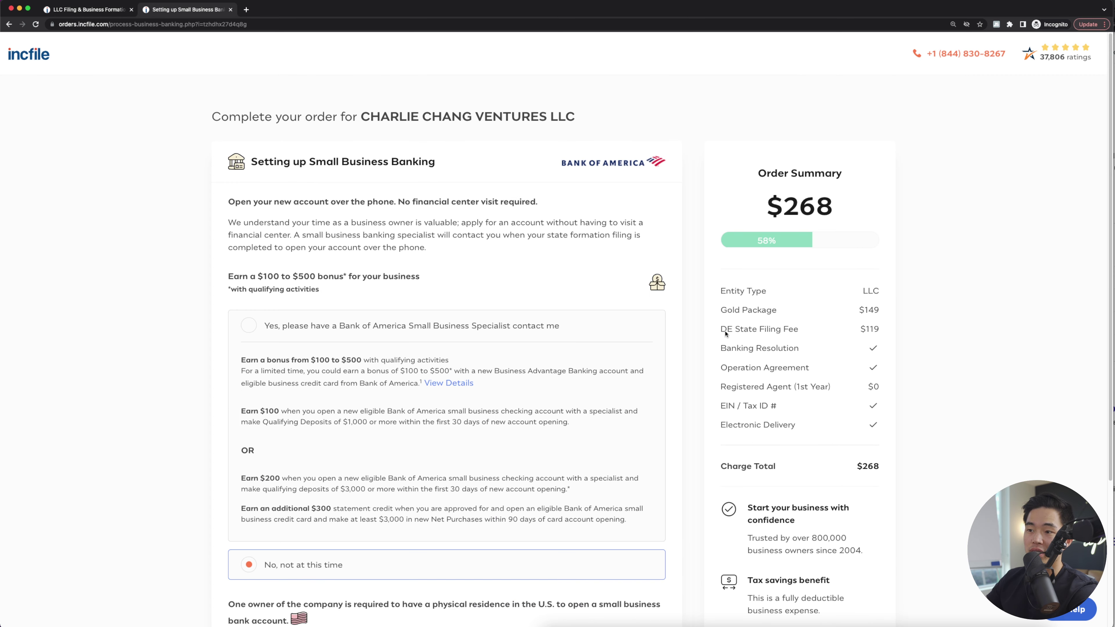
- Decline the free tax consultation
{"action": "scroll", "coordinate": [721, 347], "scroll_direction": "down", "scroll_amount": 3}
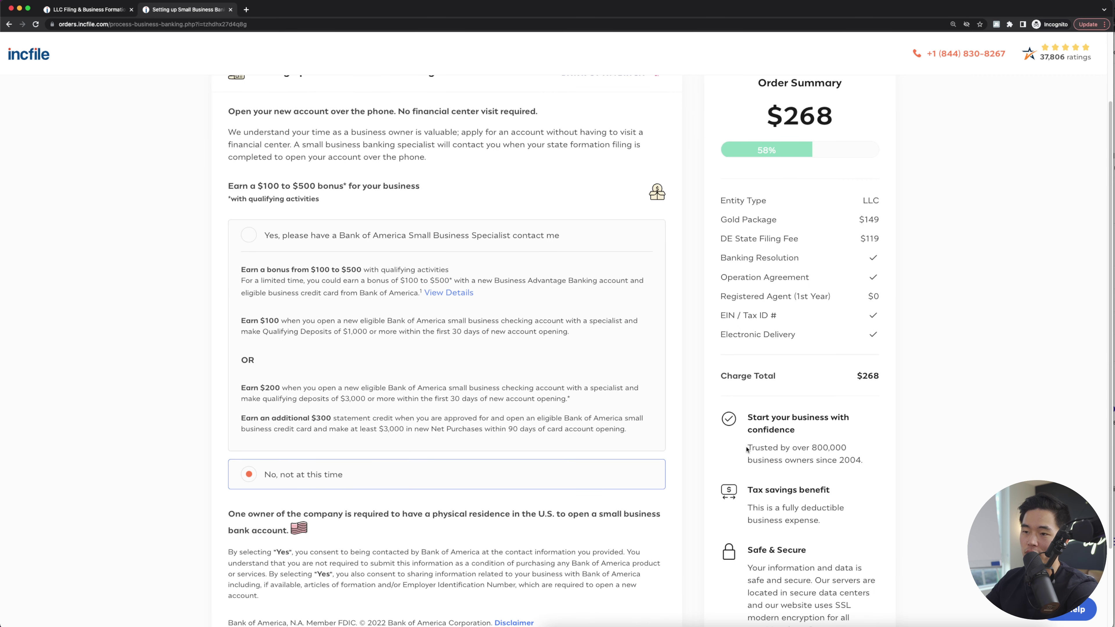
{"action": "scroll", "coordinate": [476, 275], "scroll_direction": "down", "scroll_amount": 3}
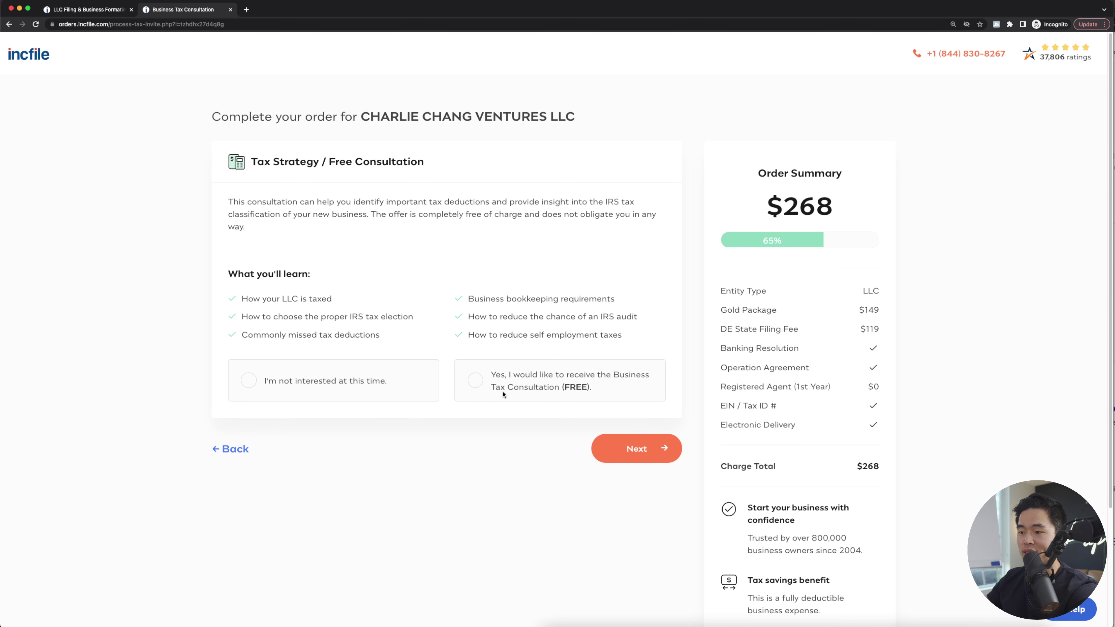
{"action": "left_click", "coordinate": [249, 380]}
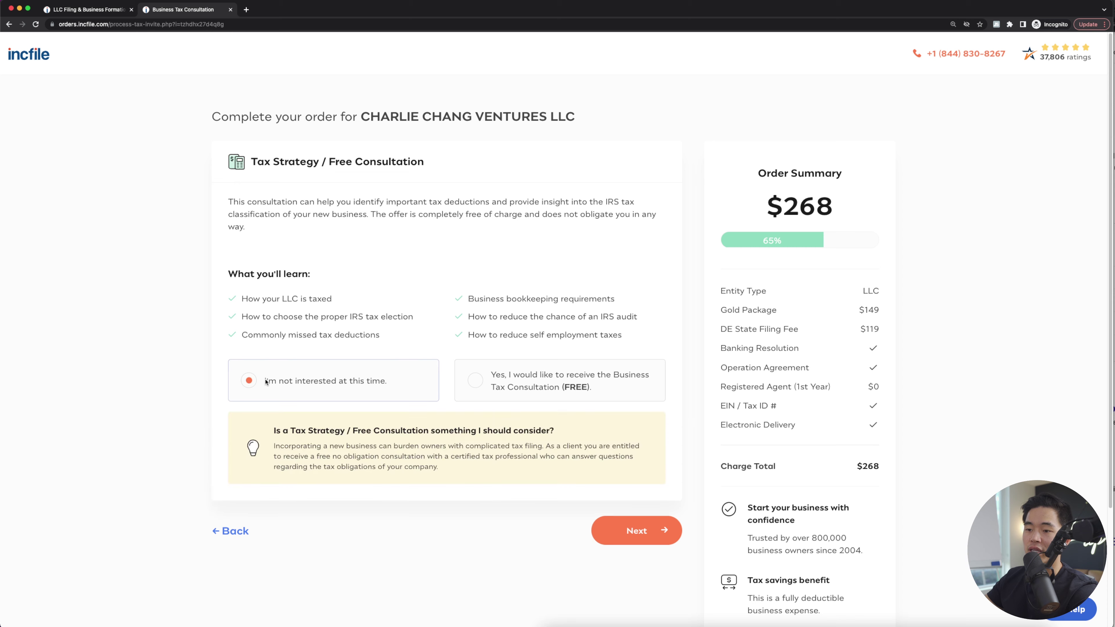
{"action": "left_click", "coordinate": [649, 529]}
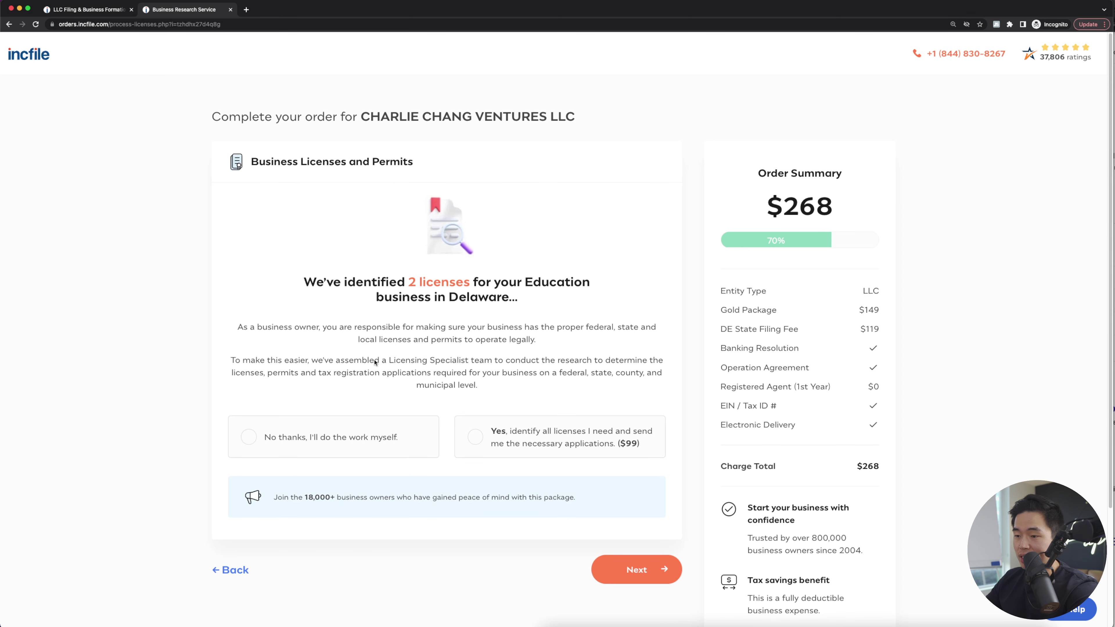
- Decline the $99 business license research service
{"action": "left_click", "coordinate": [234, 440]}
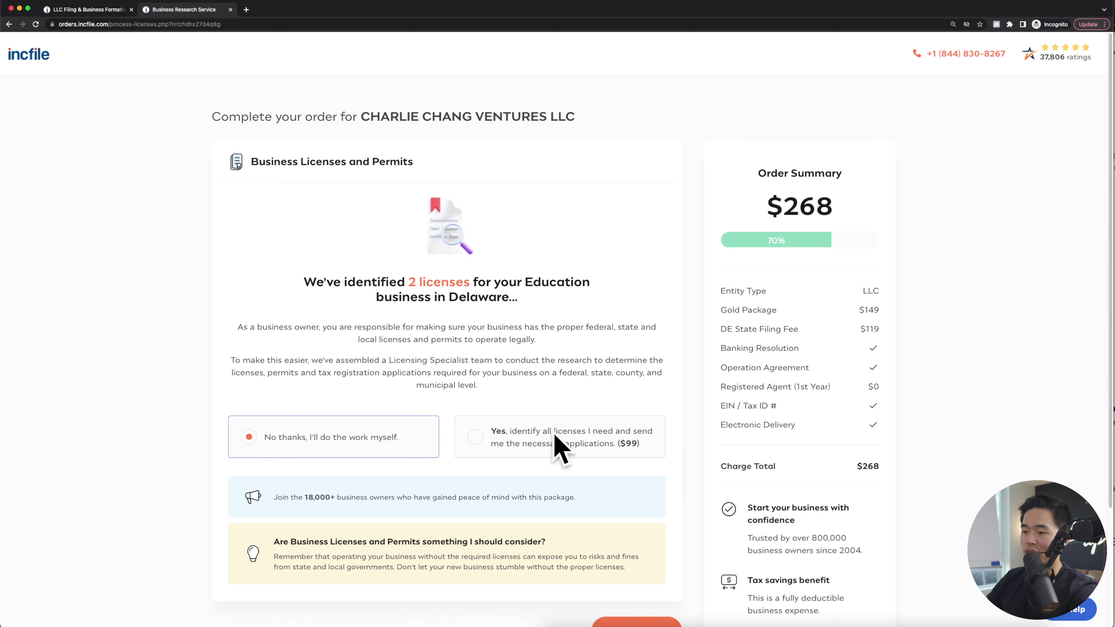
{"action": "scroll", "coordinate": [560, 448], "scroll_direction": "down", "scroll_amount": 3}
{"action": "left_click", "coordinate": [634, 525]}
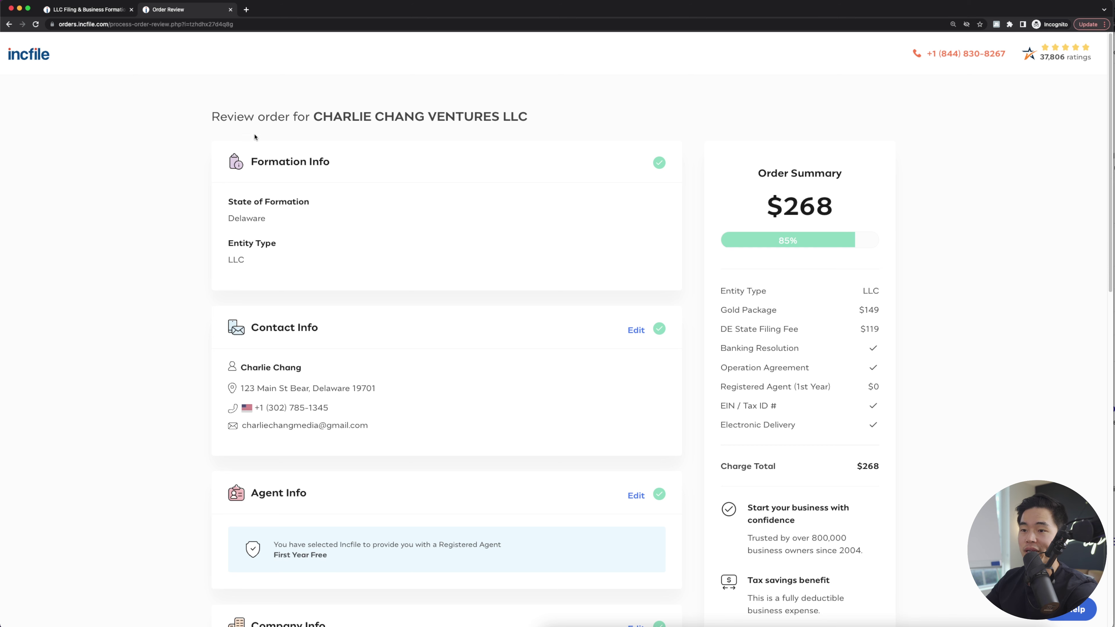
- Accept the $268 order review and proceed to billing
{"action": "scroll", "coordinate": [255, 137], "scroll_direction": "down", "scroll_amount": 5}
{"action": "scroll", "coordinate": [507, 227], "scroll_direction": "down", "scroll_amount": 11}
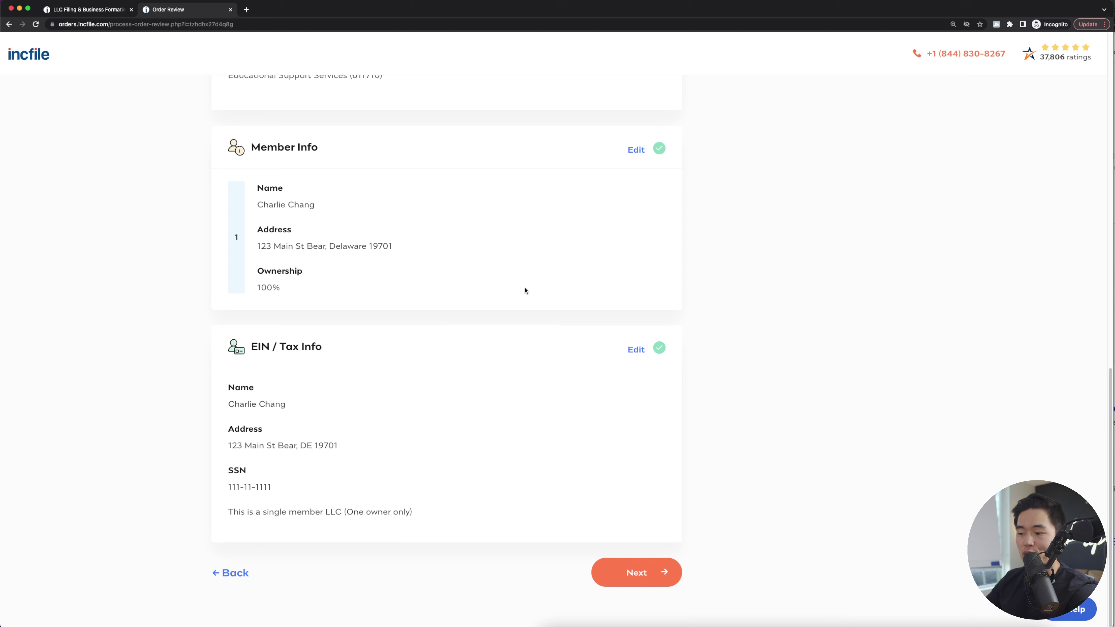
{"action": "left_click", "coordinate": [632, 576]}
- Agree to the legal statement and cancellation policy on the billing form
{"action": "scroll", "coordinate": [158, 269], "scroll_direction": "down", "scroll_amount": 2}
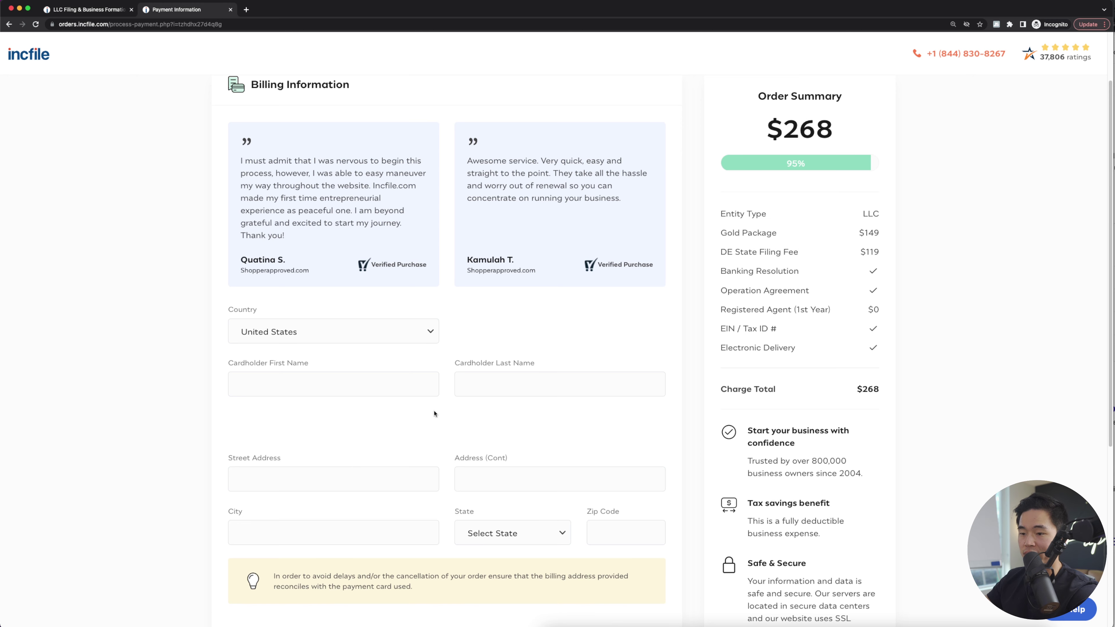
{"action": "scroll", "coordinate": [483, 355], "scroll_direction": "down", "scroll_amount": 5}
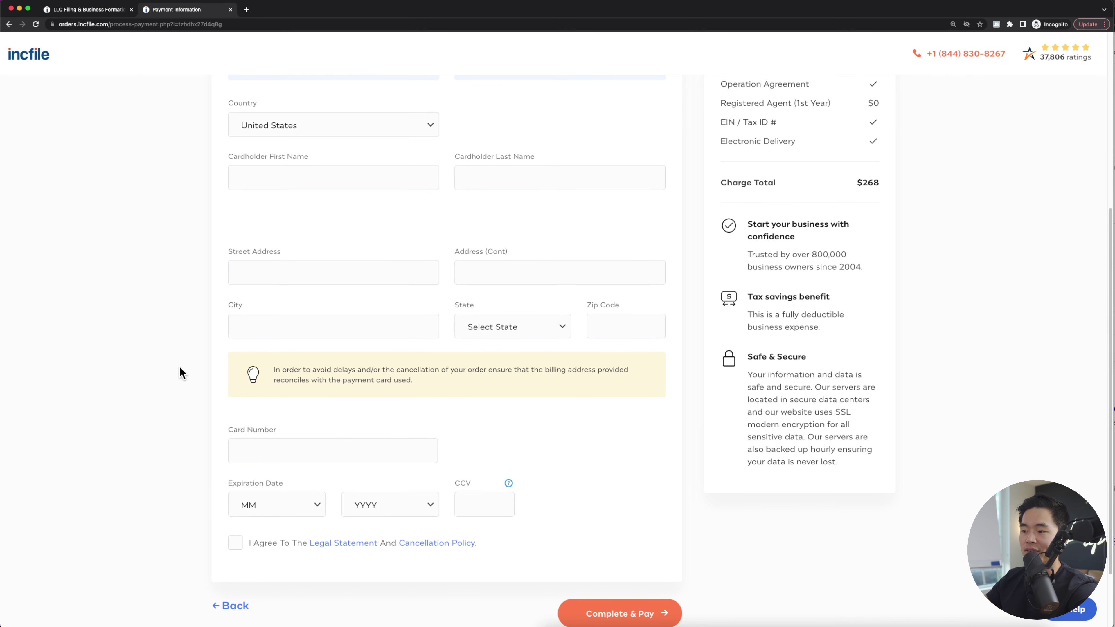
{"action": "left_click", "coordinate": [236, 543]}
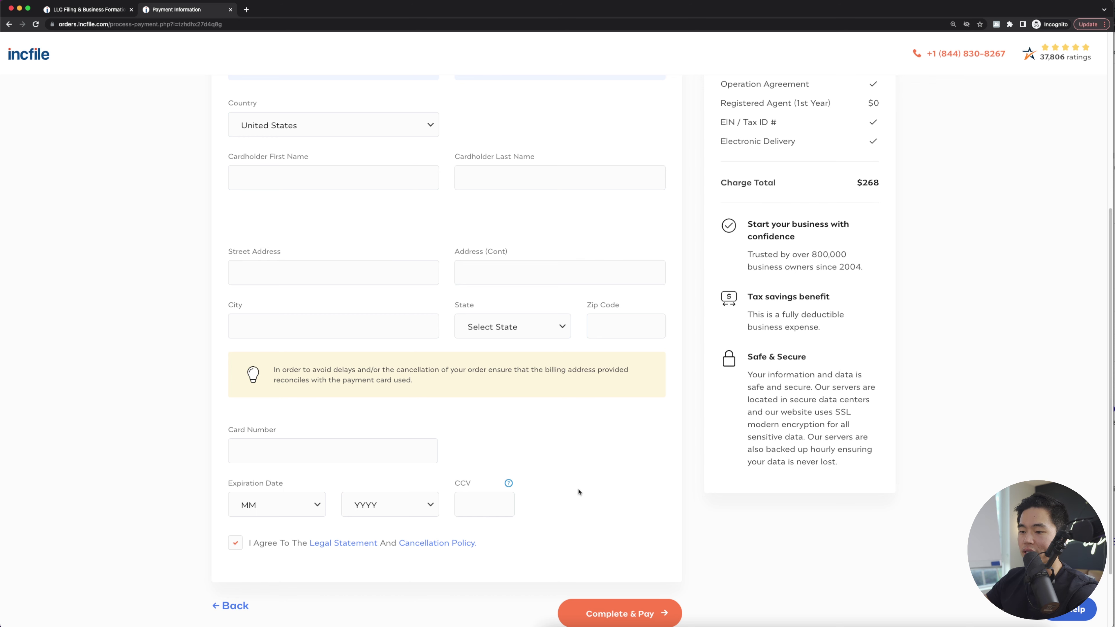
{"action": "scroll", "coordinate": [579, 492], "scroll_direction": "down", "scroll_amount": 1}
- Switch back to the browser tab showing the Incfile homepage
{"action": "key", "text": "ctrl+shift+Tab"}
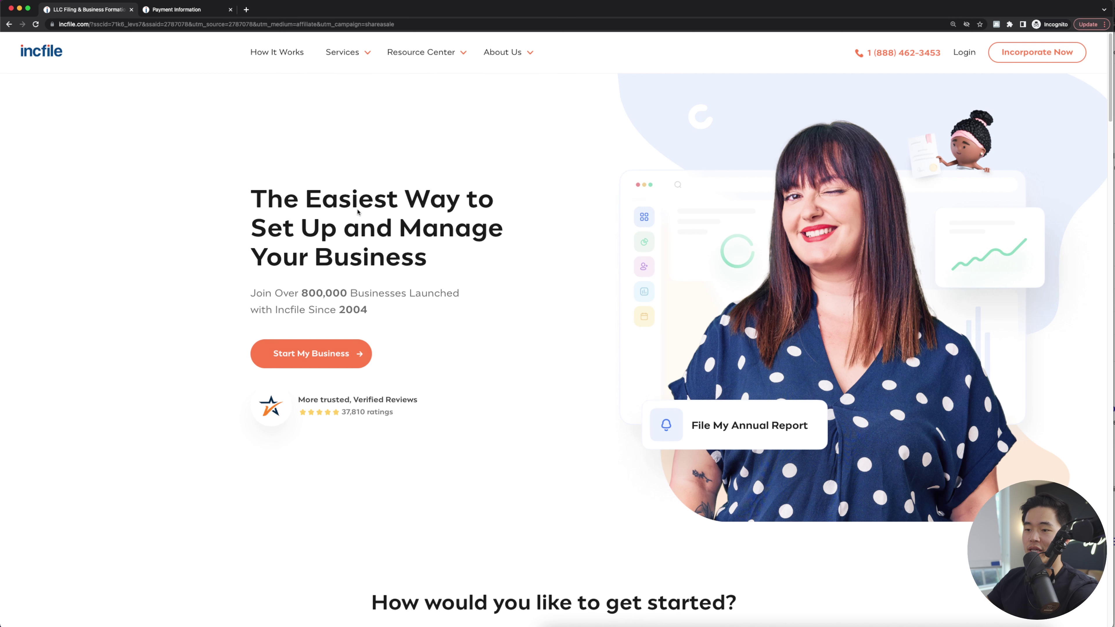